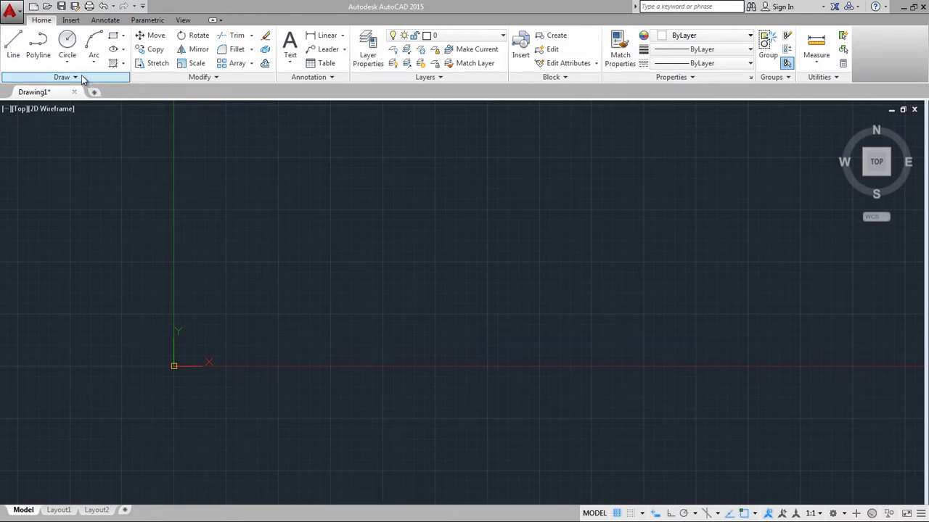
Step: Launch the Rectangle tool from the Home tab's Draw panel in the empty Drawing1
click(115, 40)
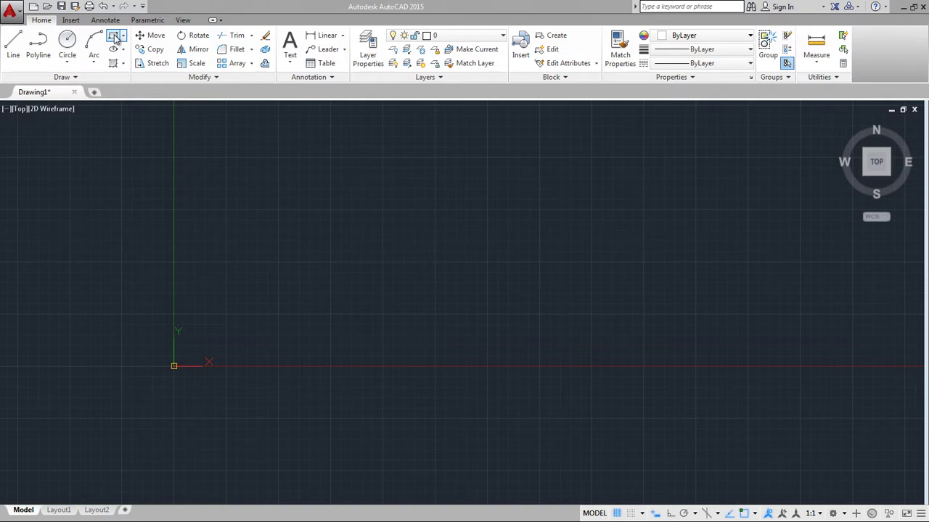
click(112, 41)
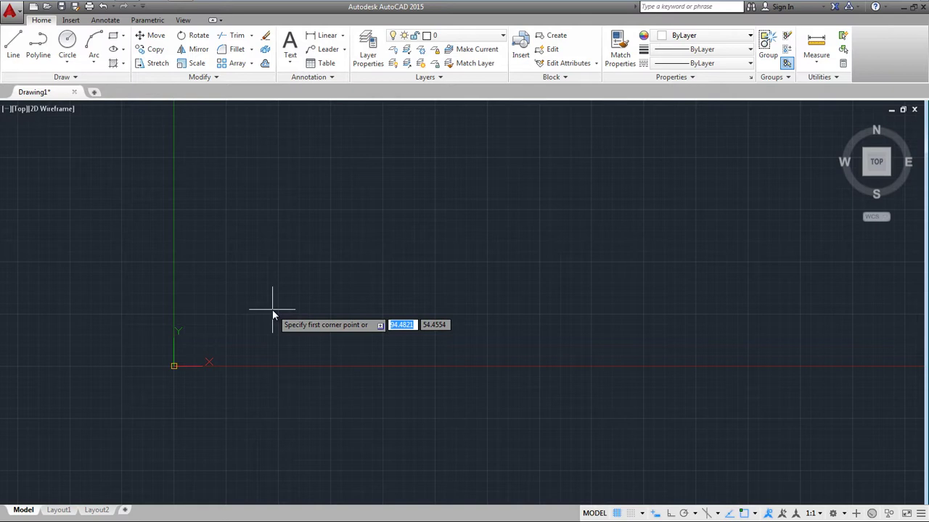
Step: Draw a 200 by 150 rectangle with its first corner at 50,30
text(50)
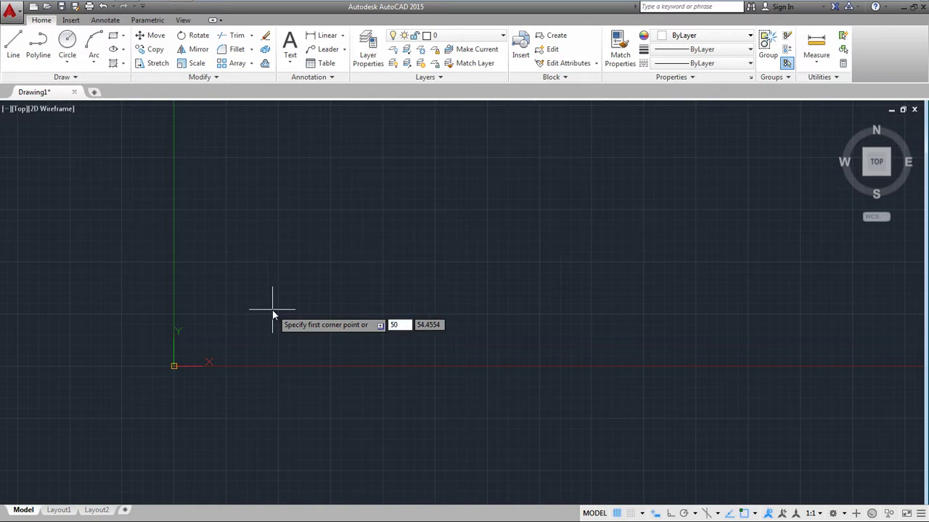
key(Tab)
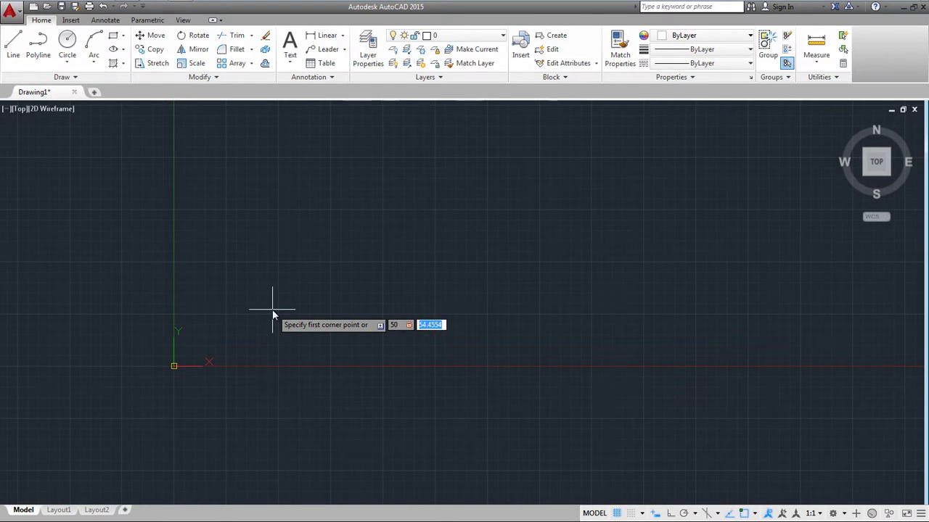
text(30)
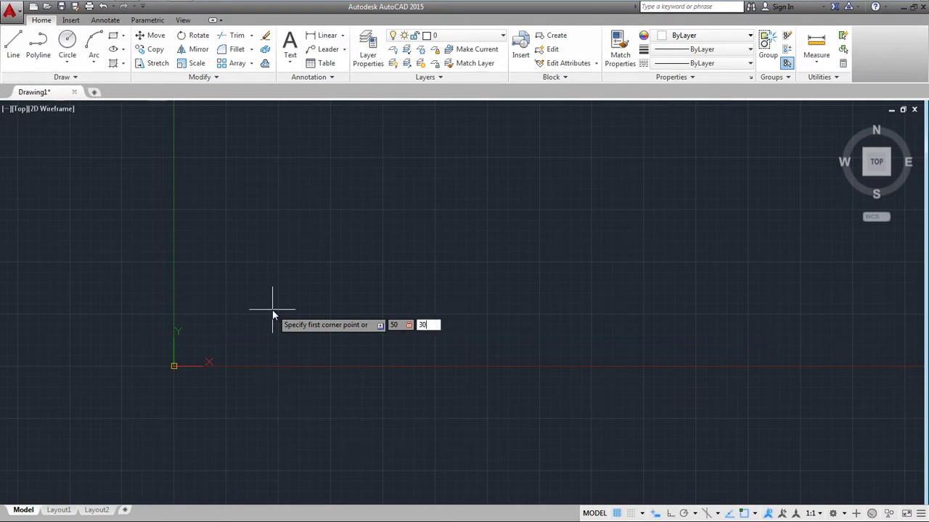
key(Return)
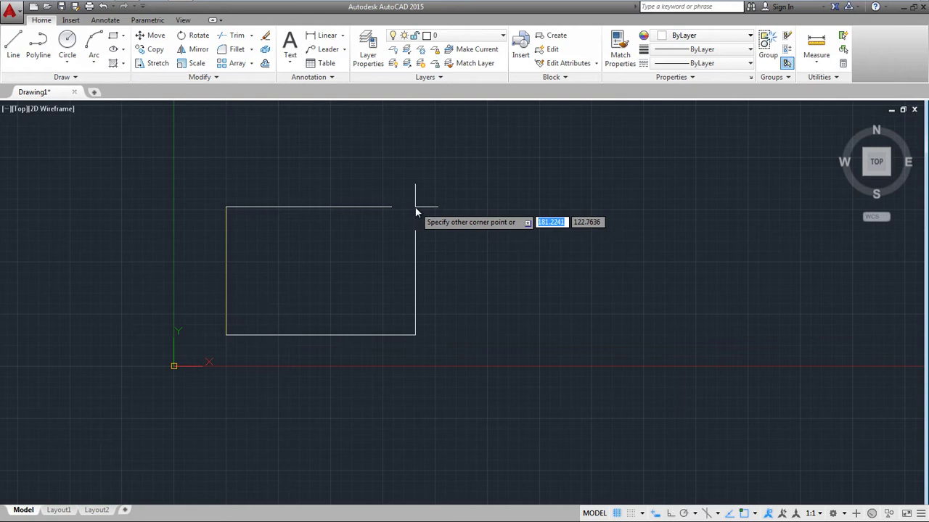
text(200)
key(Tab)
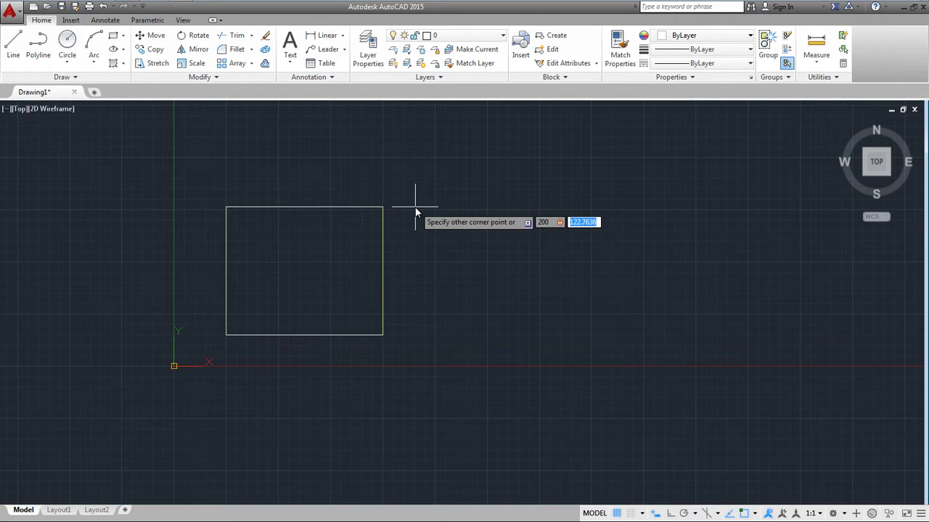
text(150)
key(Return)
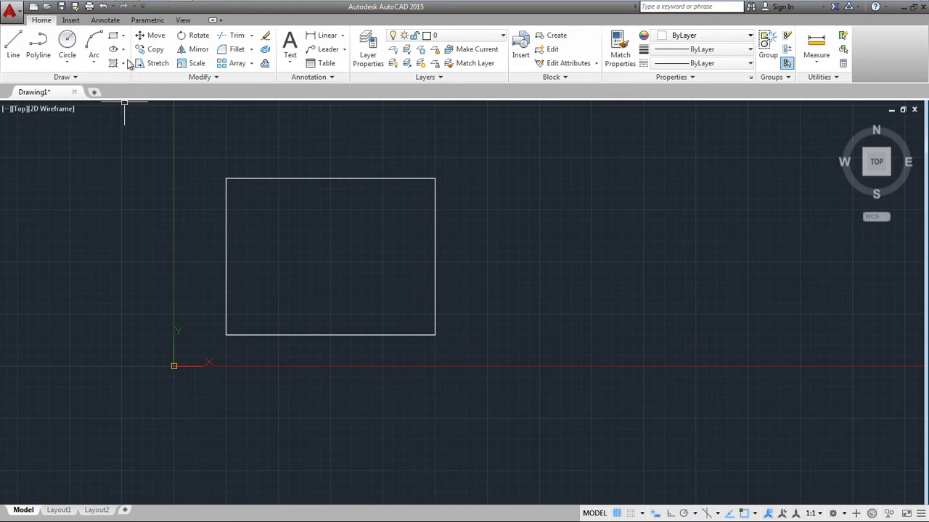
Step: Draw a second rectangle right of the first, with 10 by 10 chamfered corners
click(114, 40)
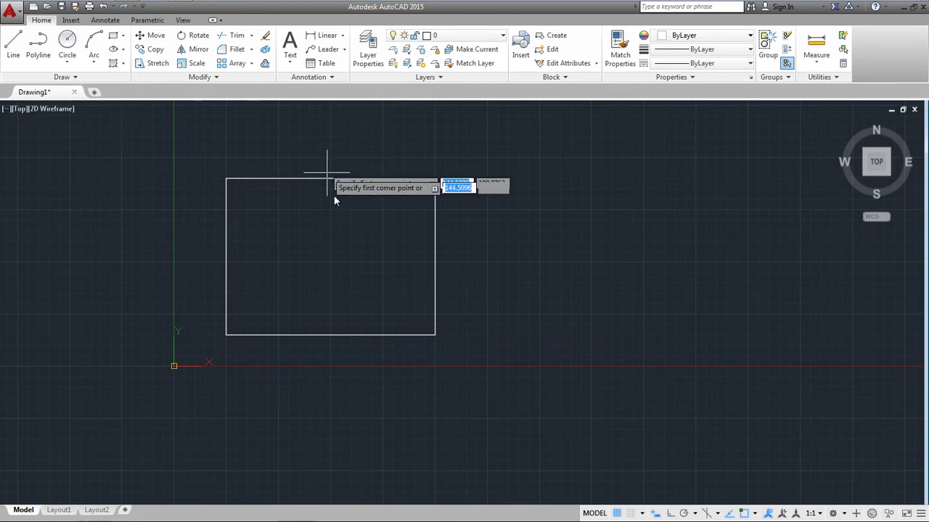
scroll(207, 206, down, 2)
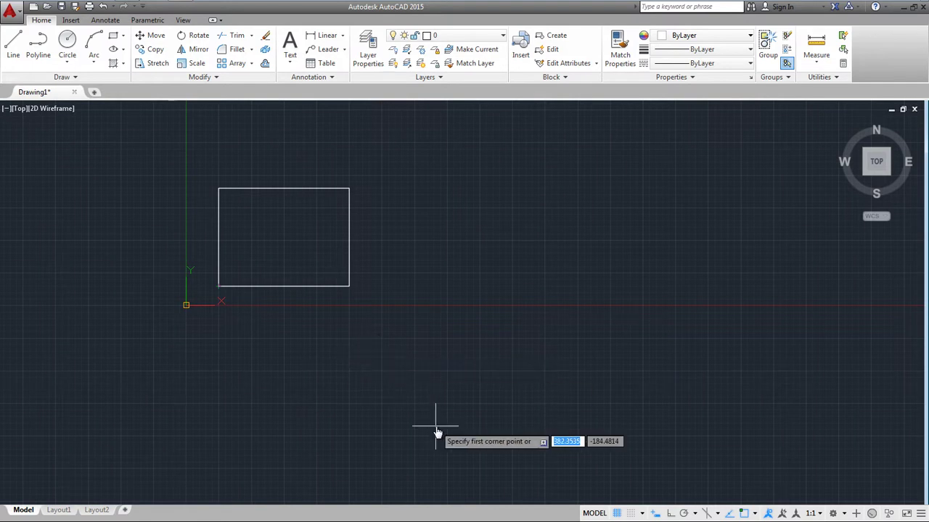
text(c)
key(Return)
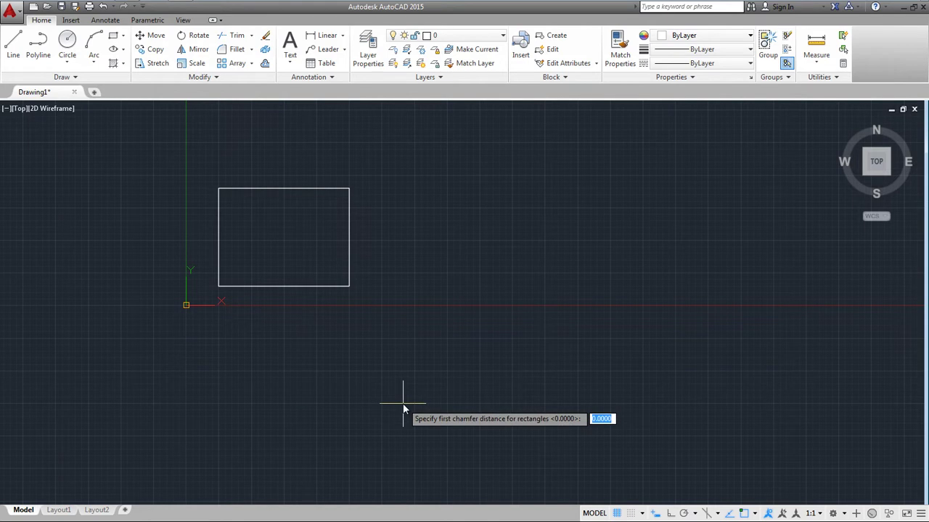
text(10)
key(Return)
text(10)
key(Return)
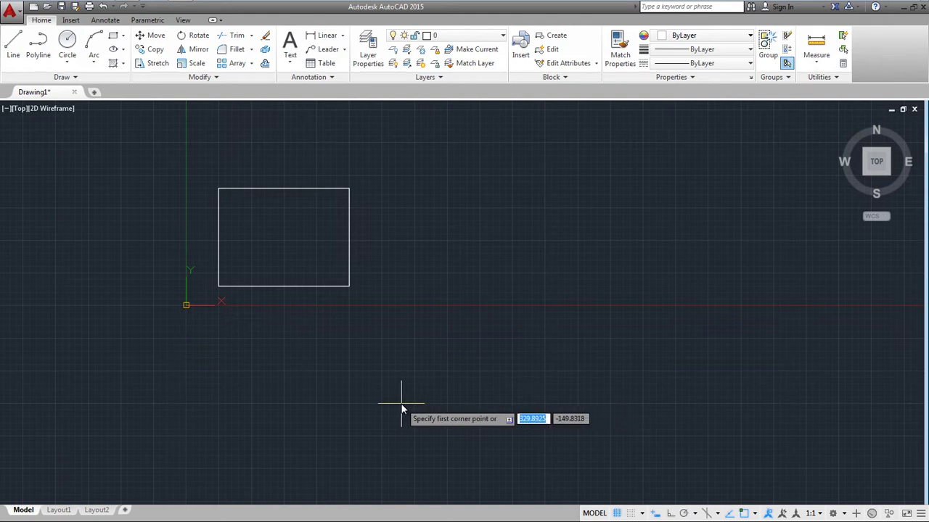
click(400, 285)
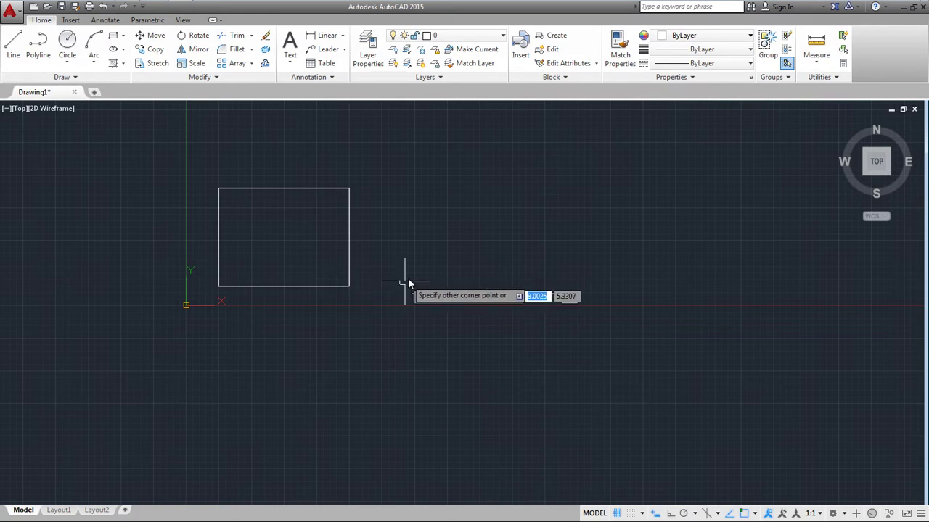
click(518, 194)
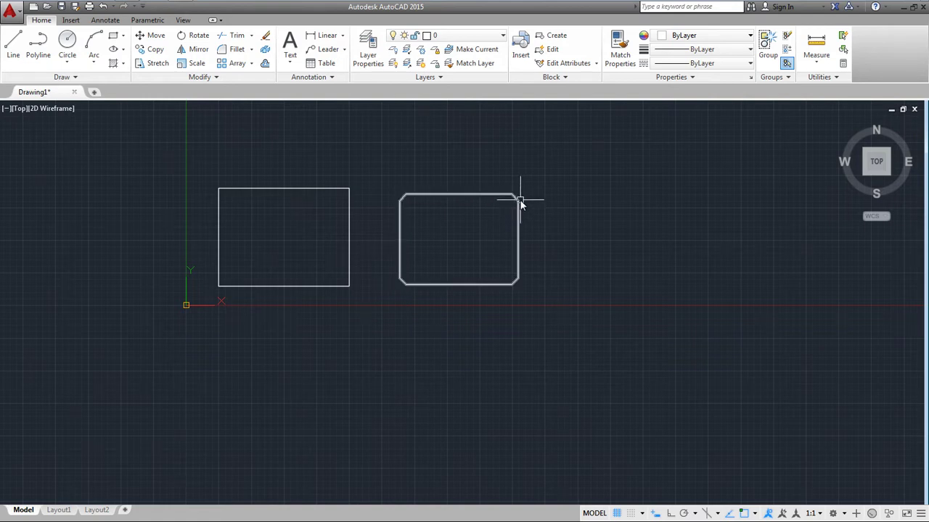
Step: Draw a third rectangle below the others with corners filleted at radius 12
click(113, 34)
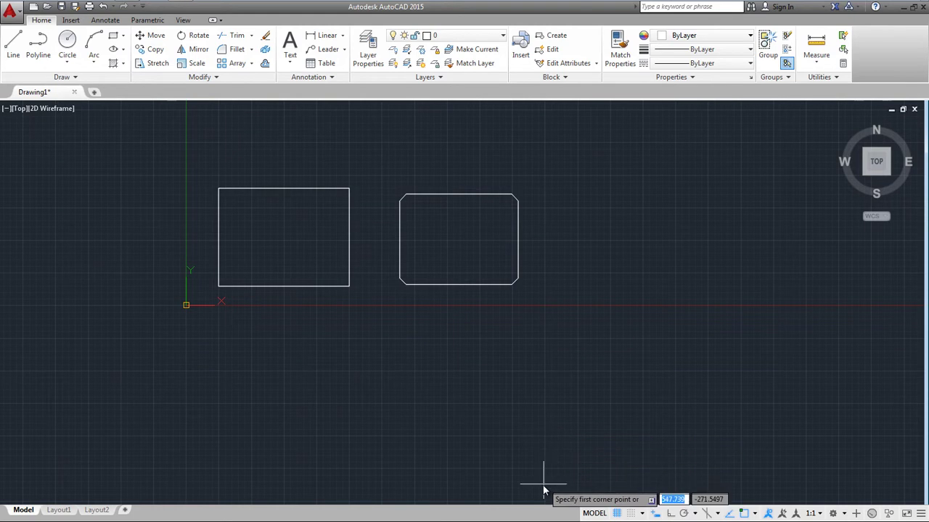
text(f)
key(Return)
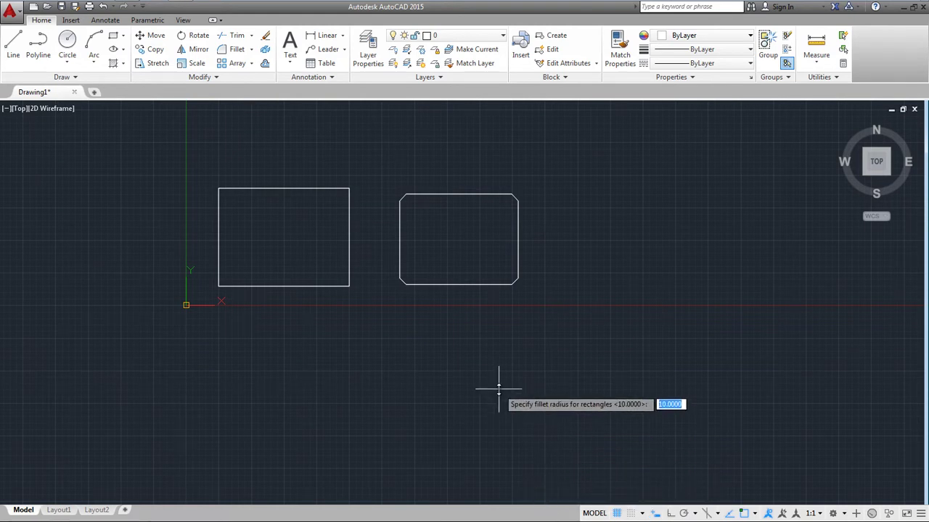
text(12)
key(Return)
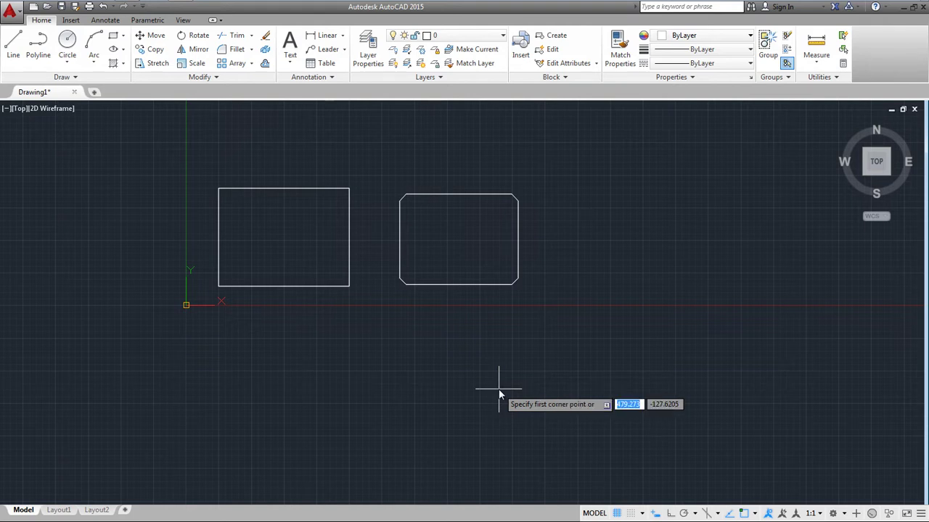
click(306, 414)
click(426, 335)
scroll(396, 387, up, 4)
scroll(374, 372, down, 2)
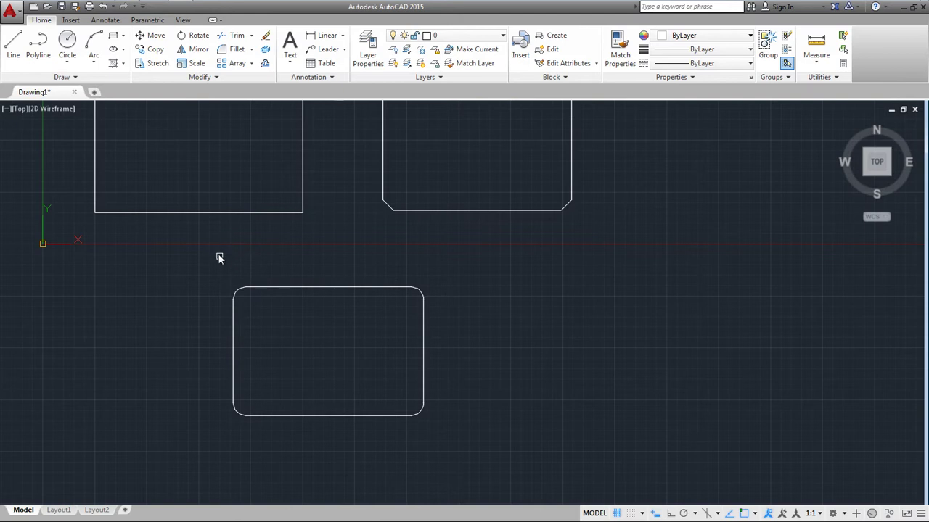
Step: Draw a fourth rounded rectangle with thickness 3, right of the third
click(112, 35)
text(t)
key(Return)
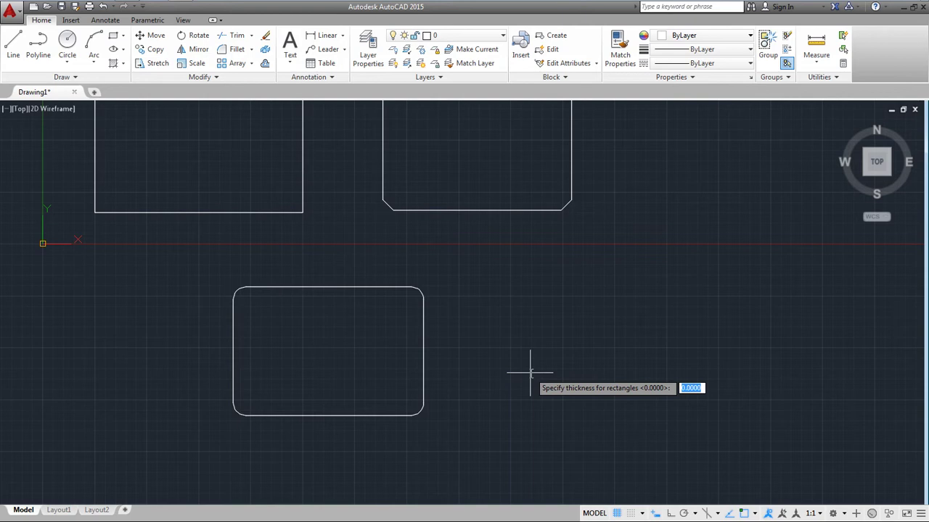
key(Return)
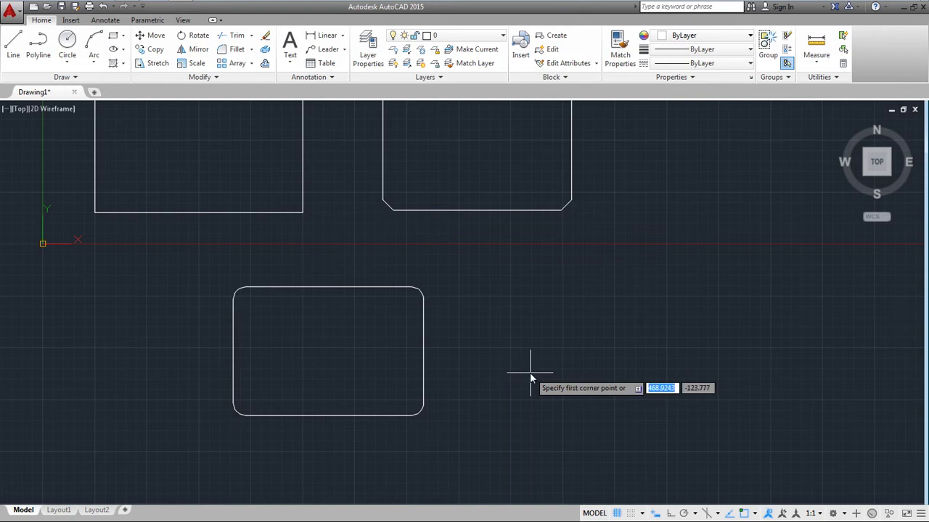
click(532, 415)
click(680, 287)
scroll(595, 348, up, 4)
scroll(460, 327, down, 4)
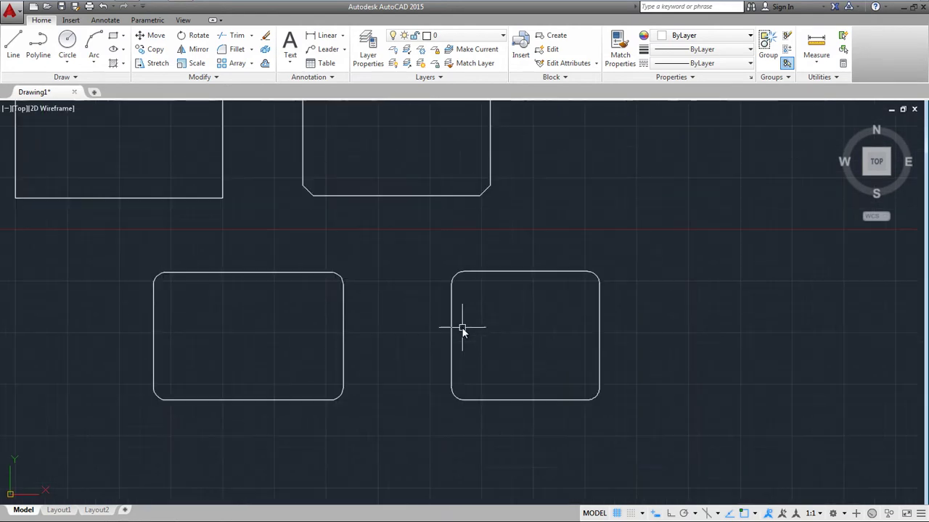
Step: Check the thickness in SE Isometric view via the ViewCube, then return to Top view
mouse_move(877, 163)
click(886, 172)
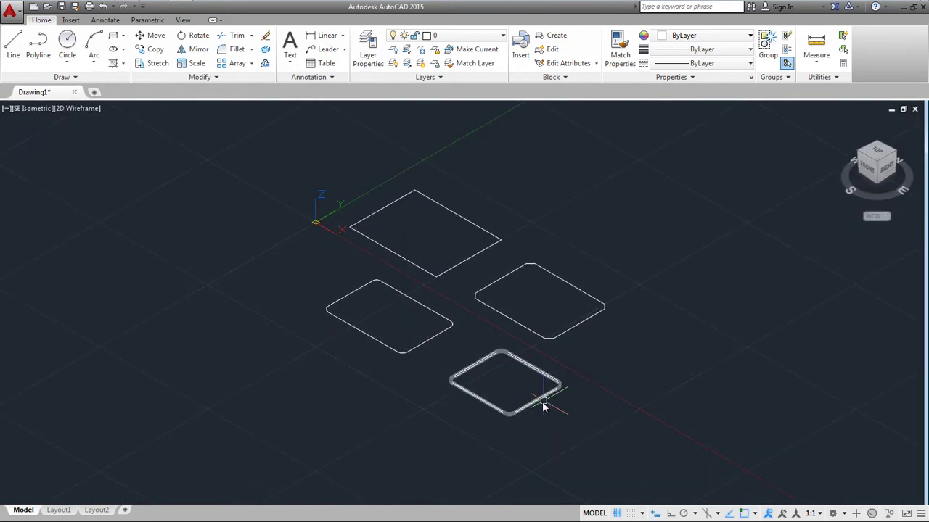
scroll(522, 417, up, 5)
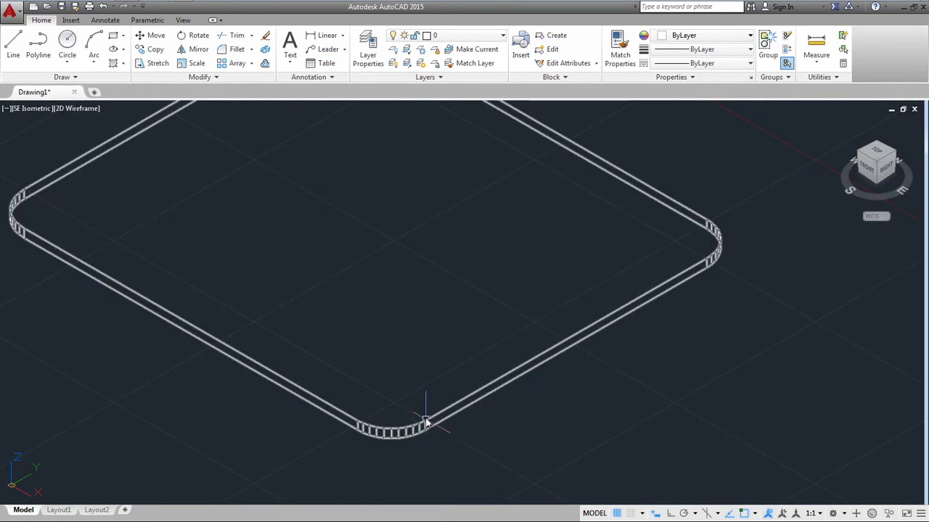
scroll(402, 407, down, 3)
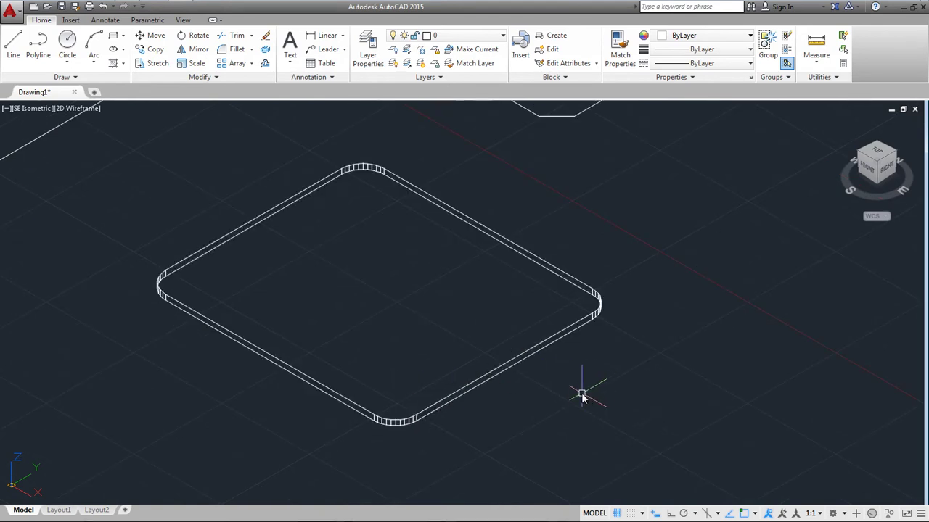
click(876, 152)
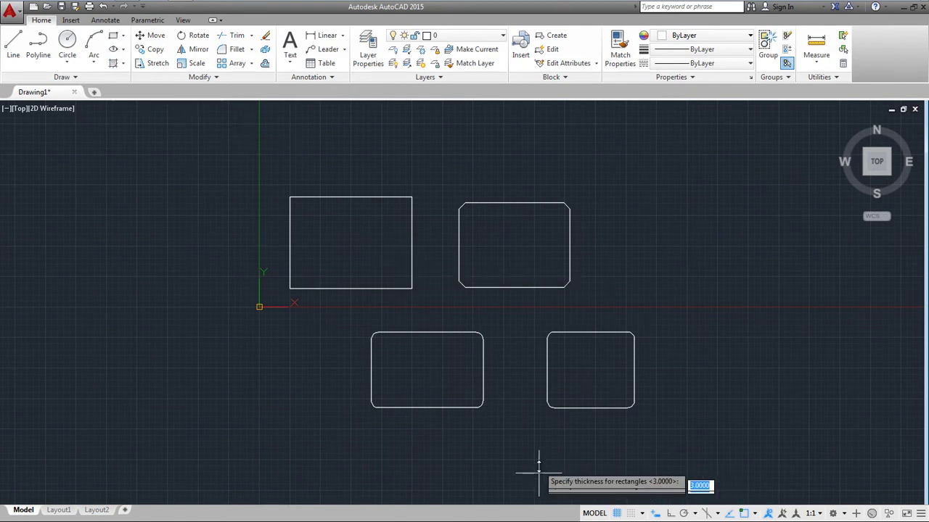
text(0)
Step: Draw a fifth rounded rectangle with a wide line width, right of the fourth
key(Return)
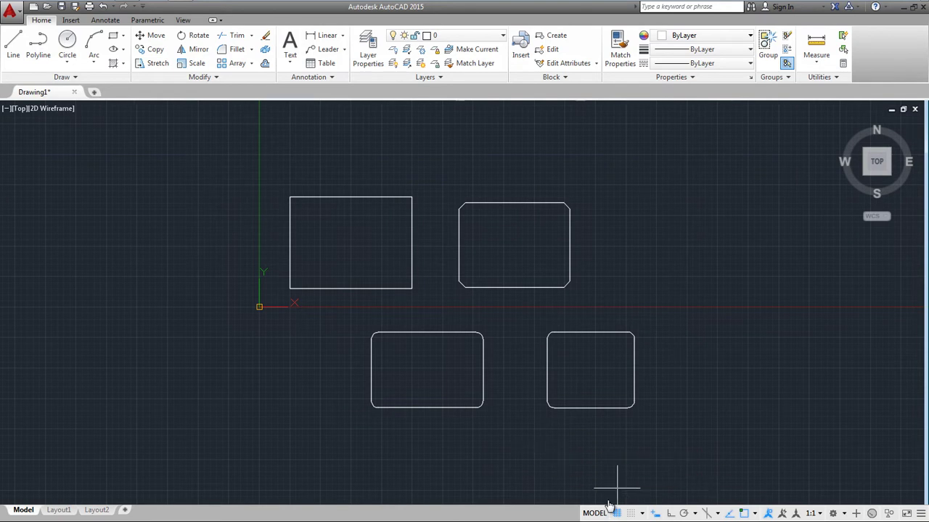
text(w)
key(Return)
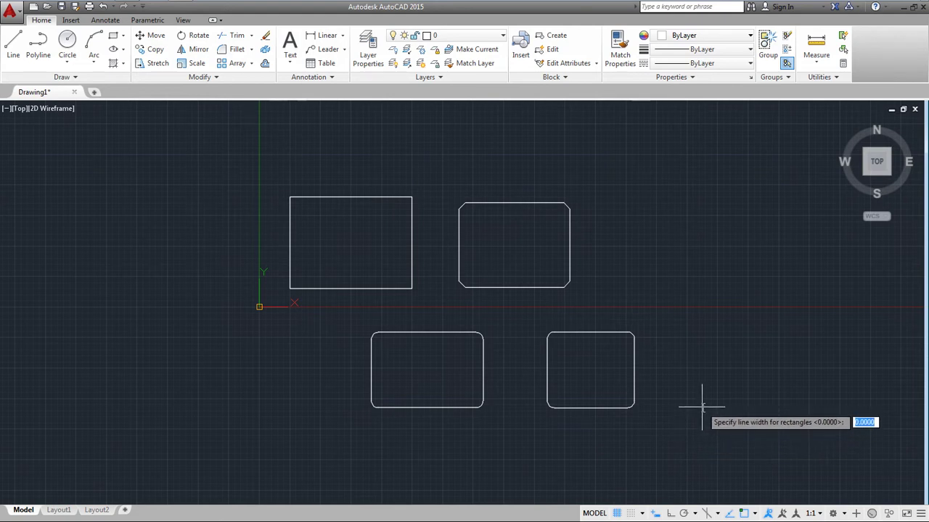
key(Return)
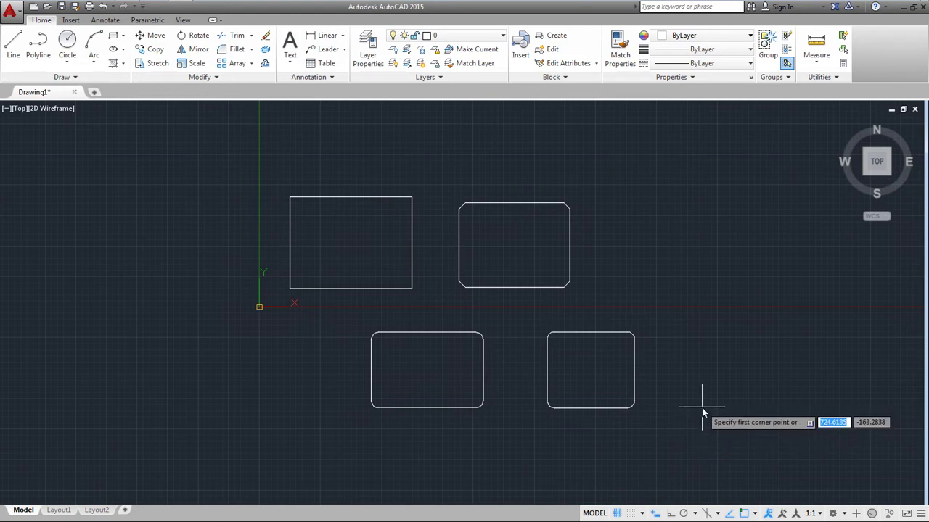
click(680, 411)
click(760, 355)
scroll(740, 373, up, 2)
scroll(690, 363, up, 1)
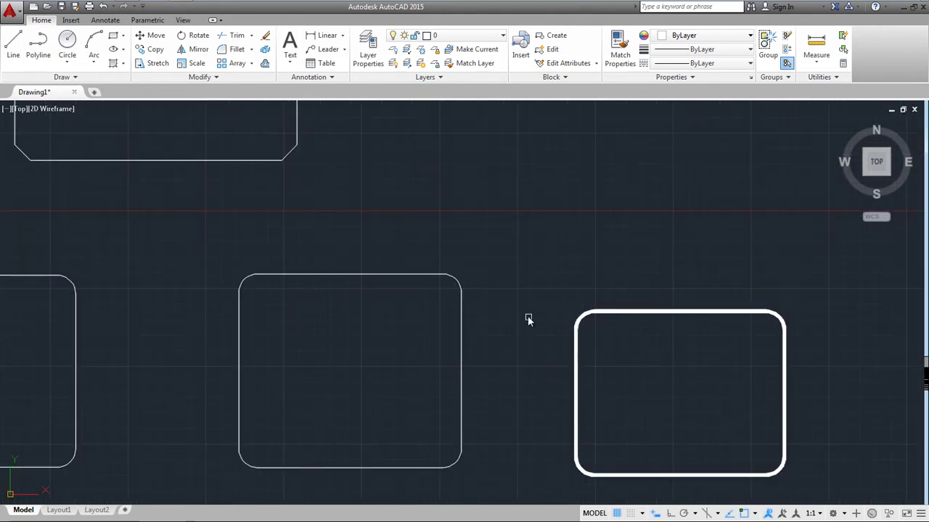
scroll(528, 320, up, 2)
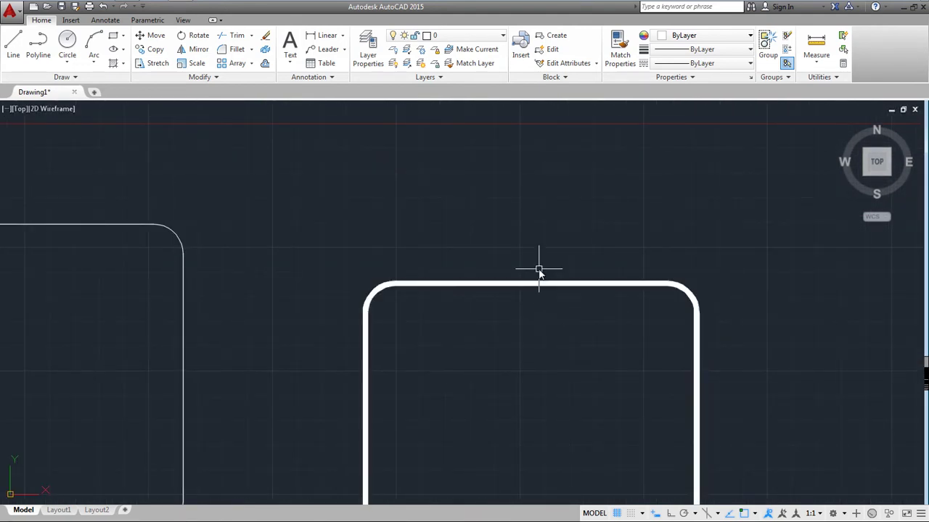
scroll(527, 236, down, 2)
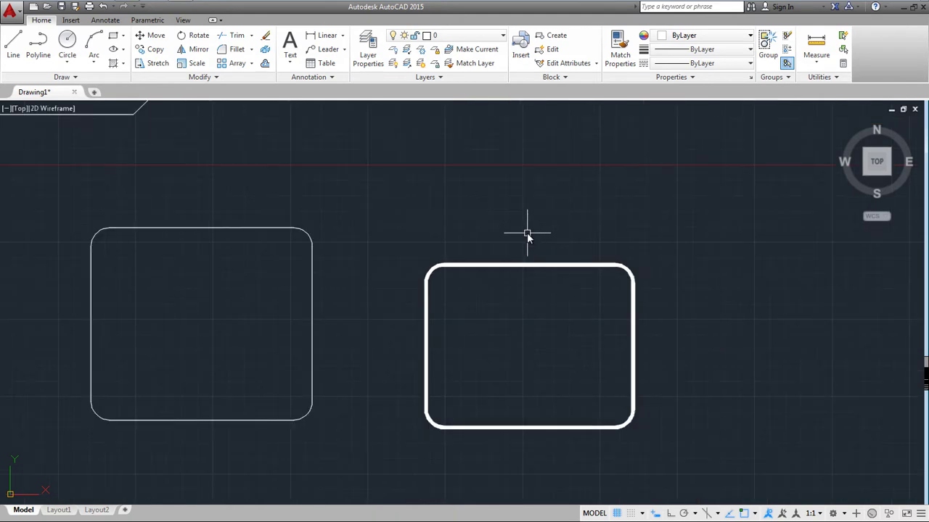
scroll(519, 300, down, 2)
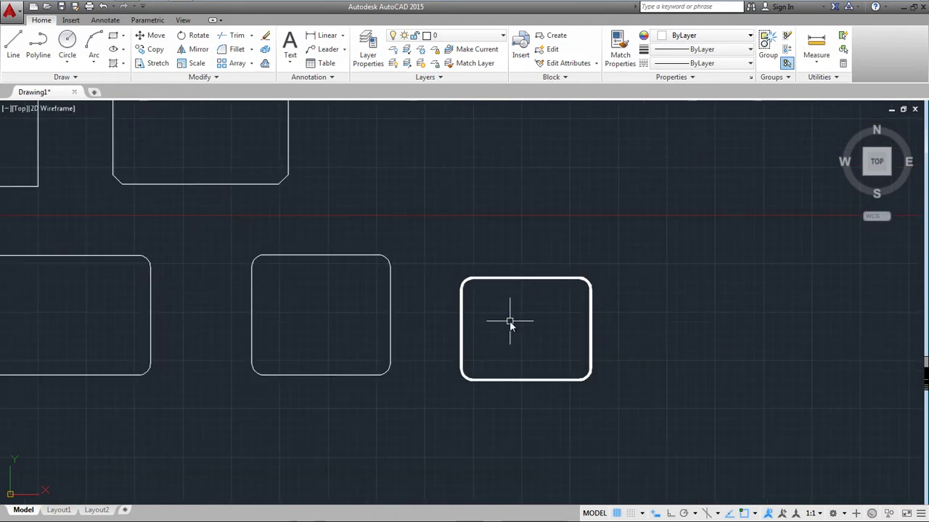
scroll(509, 320, down, 2)
Step: Draw a sharp-cornered rectangle with width 0 and fillet 0 at the upper right
click(113, 35)
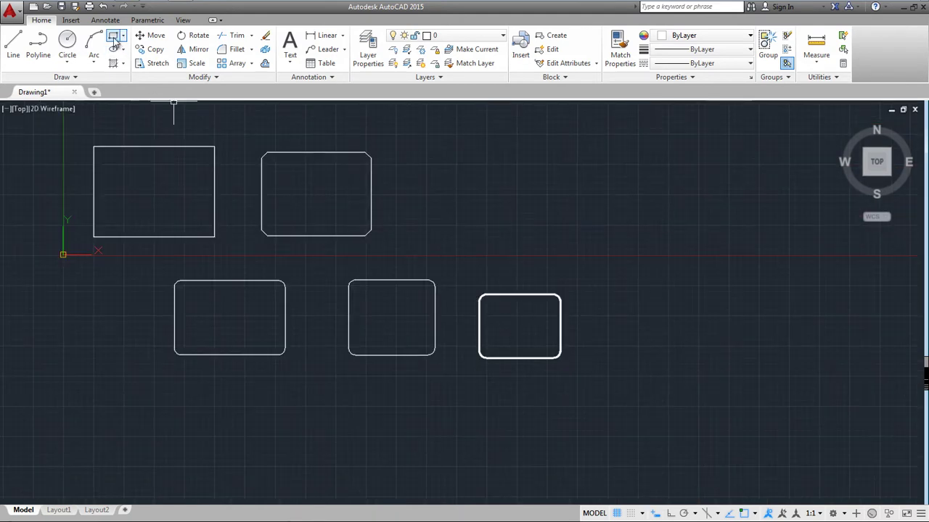
text(w)
key(Return)
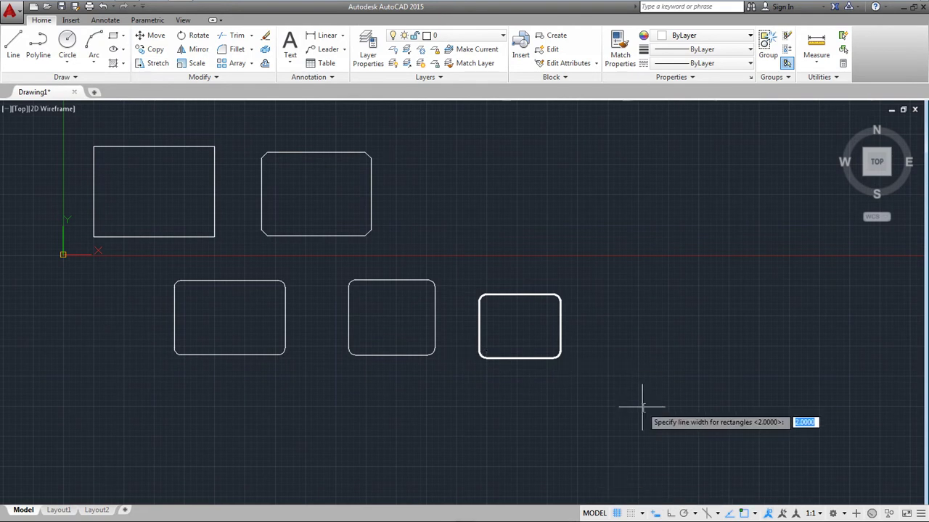
text(0)
key(Return)
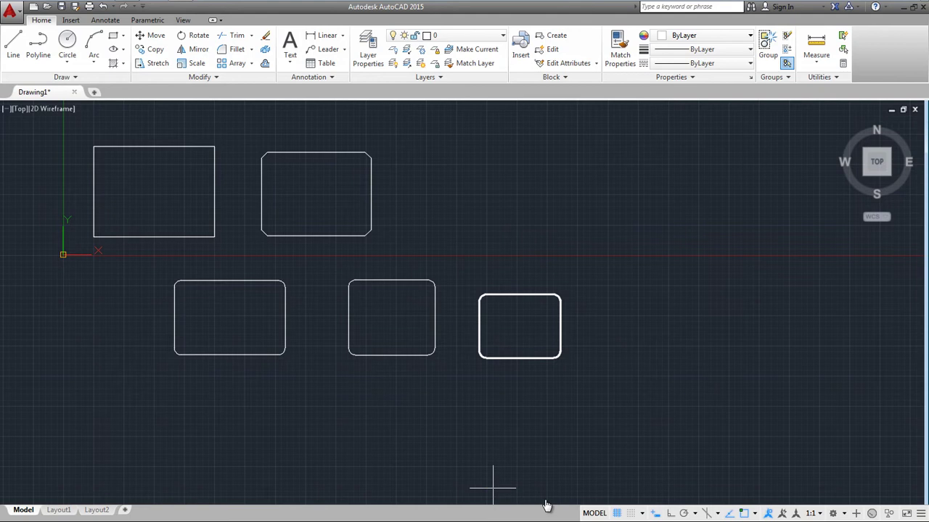
text(f)
key(Return)
text(0)
key(Return)
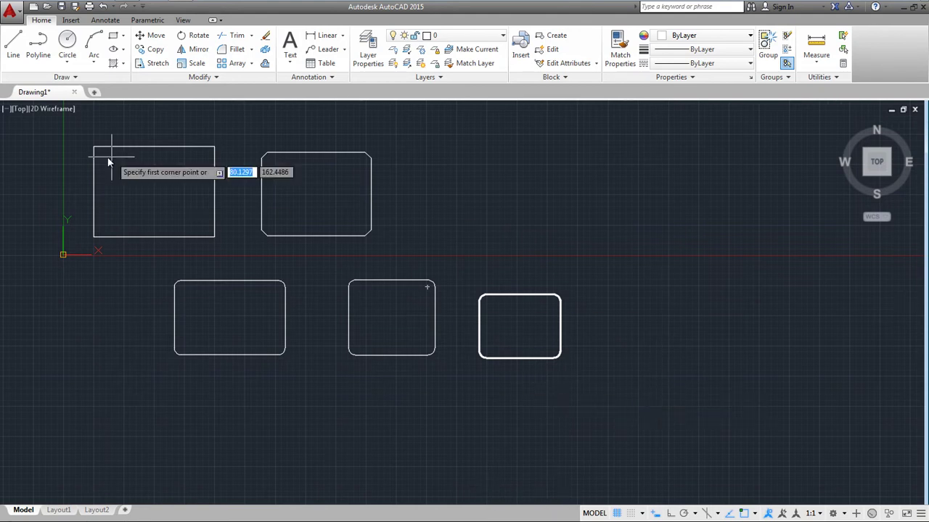
click(433, 239)
click(561, 156)
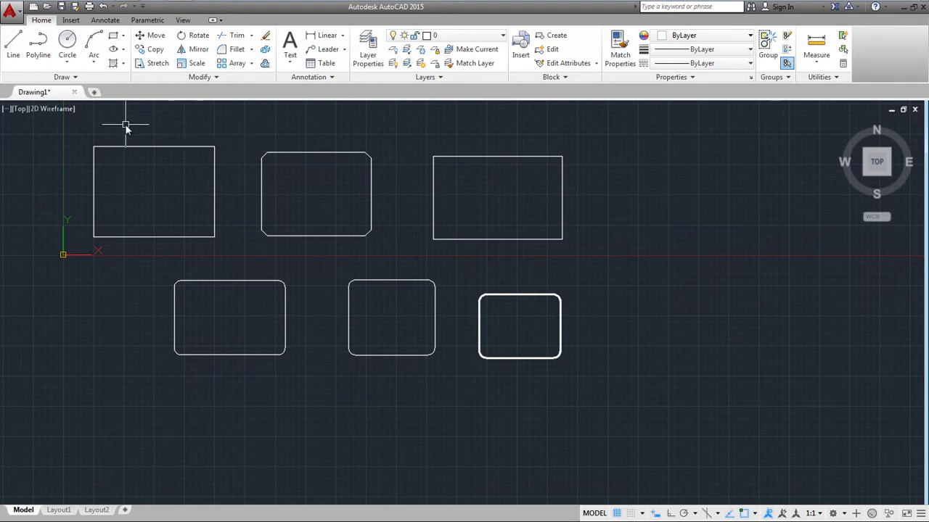
Step: Window-select all six rectangles and delete them
click(78, 128)
click(592, 365)
key(Delete)
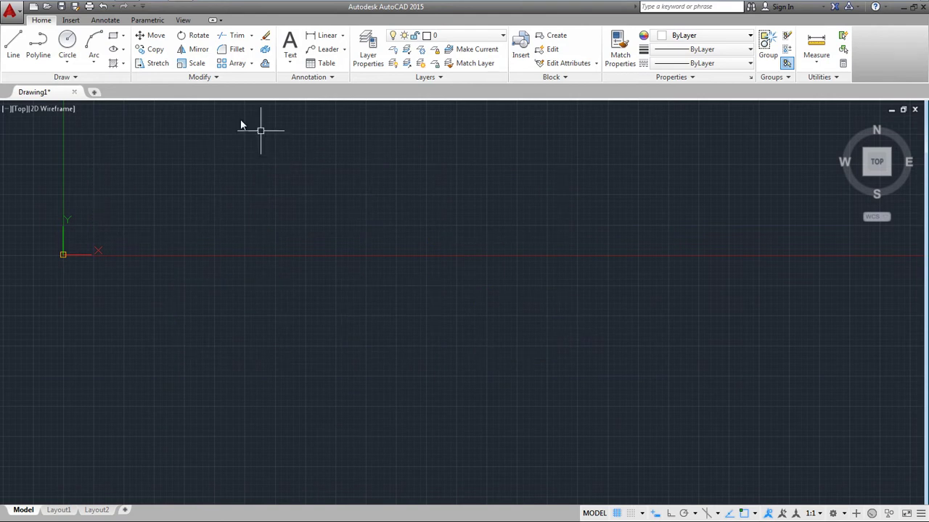
click(122, 36)
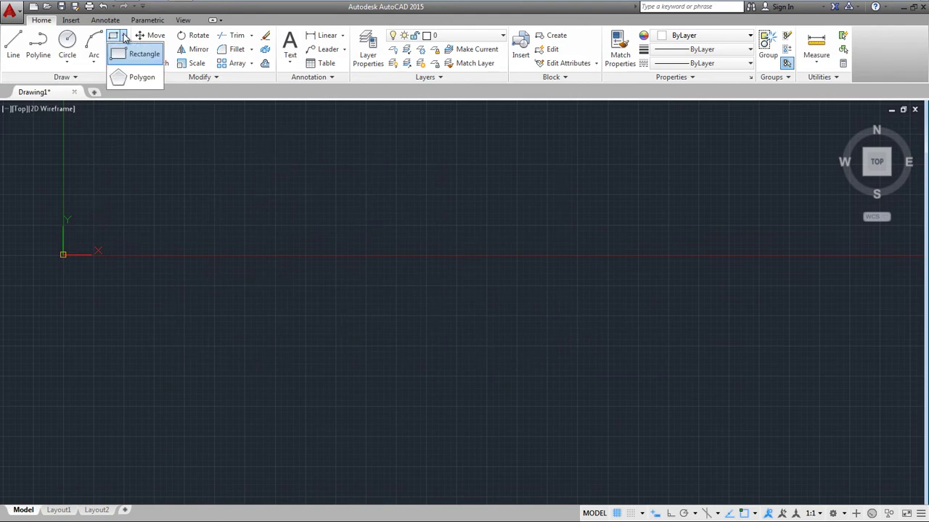
Step: Start a six-sided regular polygon centred at 0,0
click(134, 80)
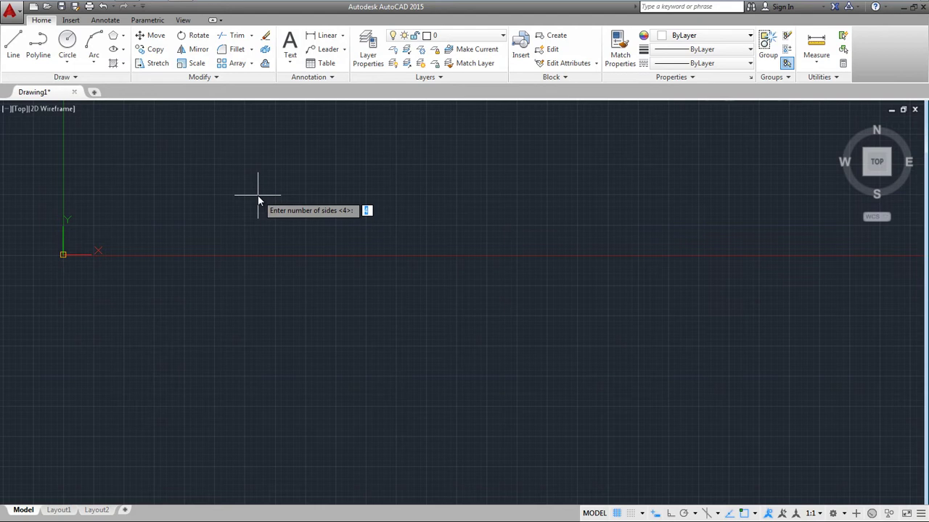
key(Return)
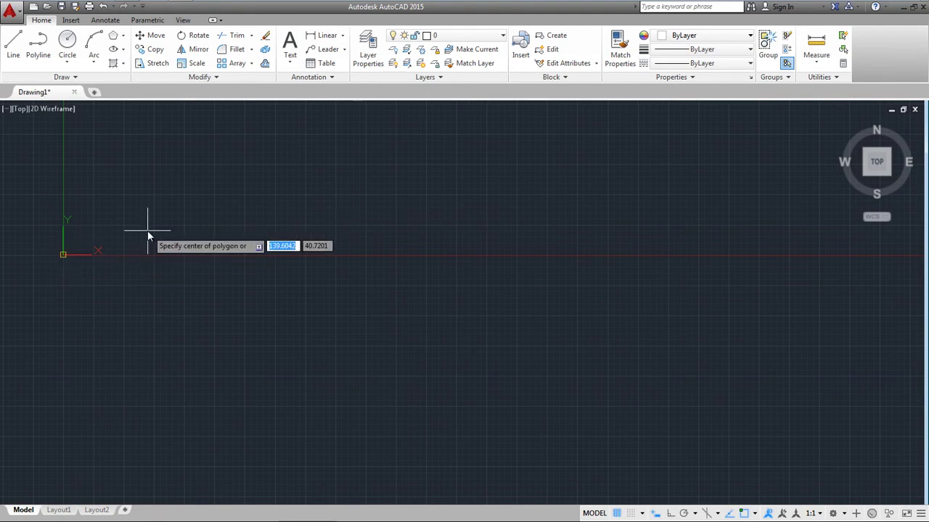
text(0)
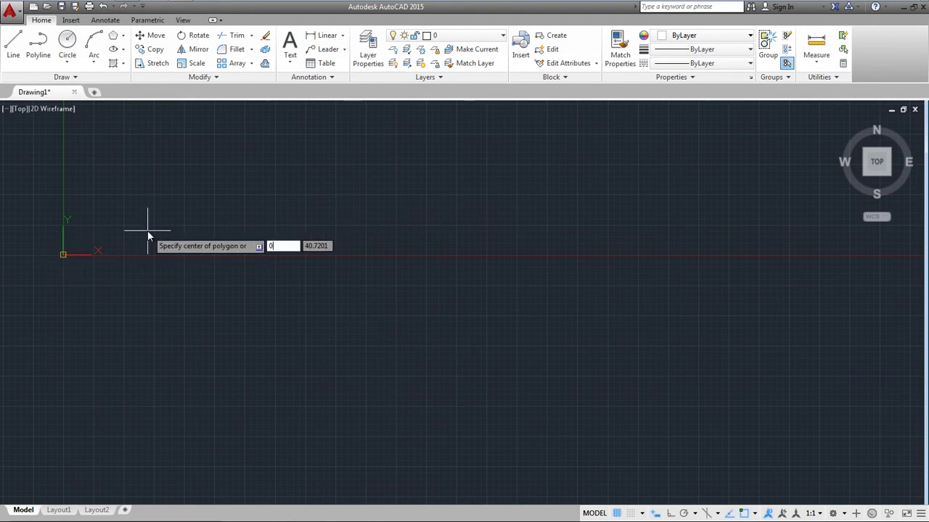
key(Tab)
text(0)
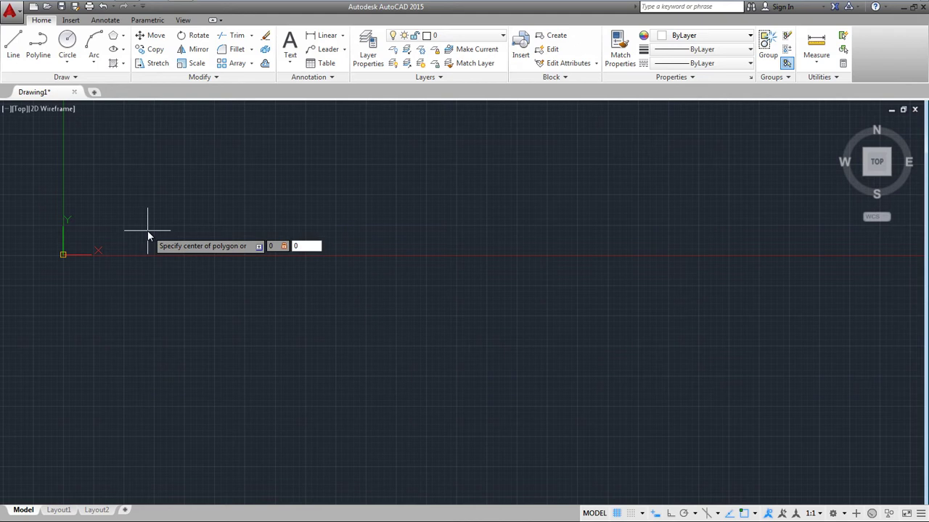
key(Return)
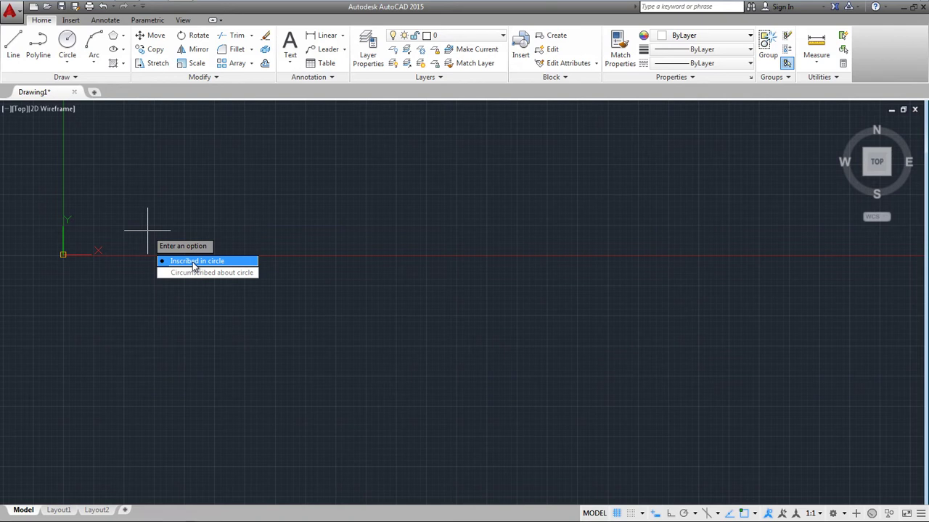
Step: Complete the hexagon as inscribed in a circle of radius 100
click(193, 265)
scroll(208, 251, down, 2)
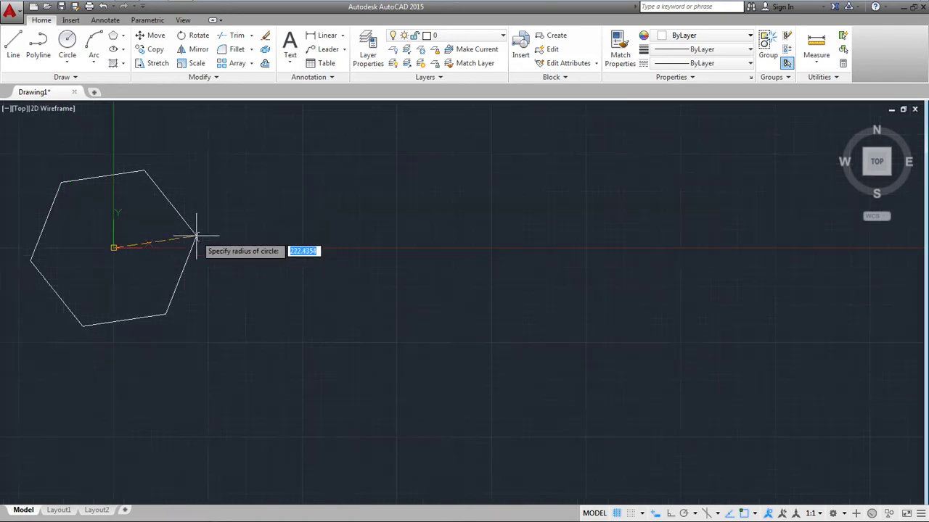
scroll(127, 230, up, 2)
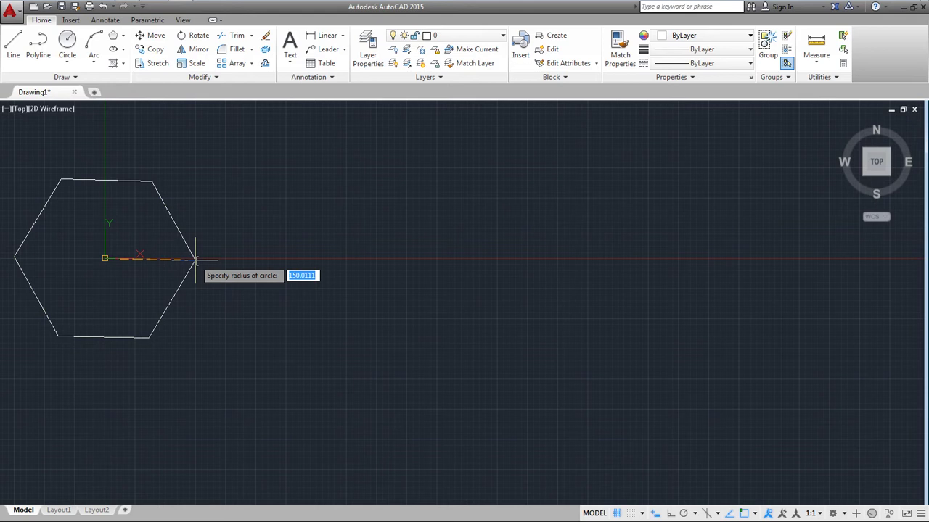
text(100)
key(Return)
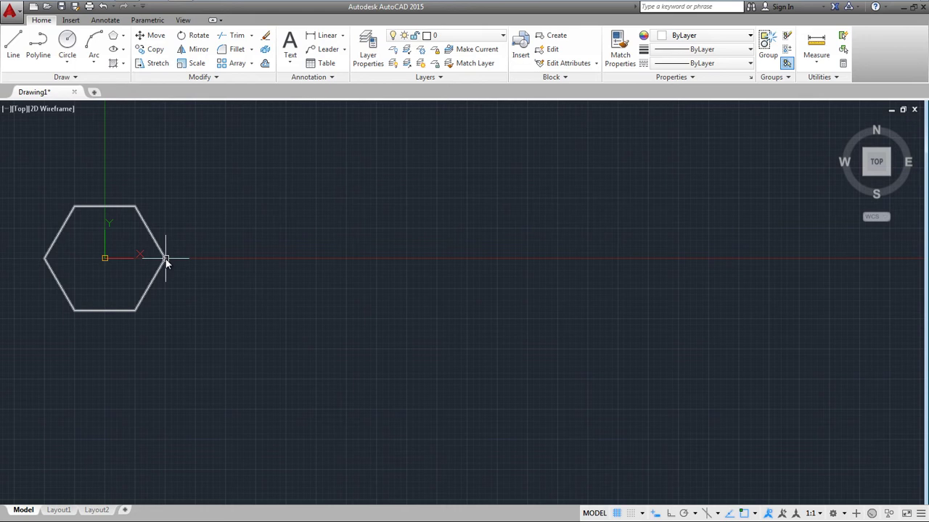
Step: Draw a circle of radius 100 centred at 0,0 around the hexagon
click(72, 46)
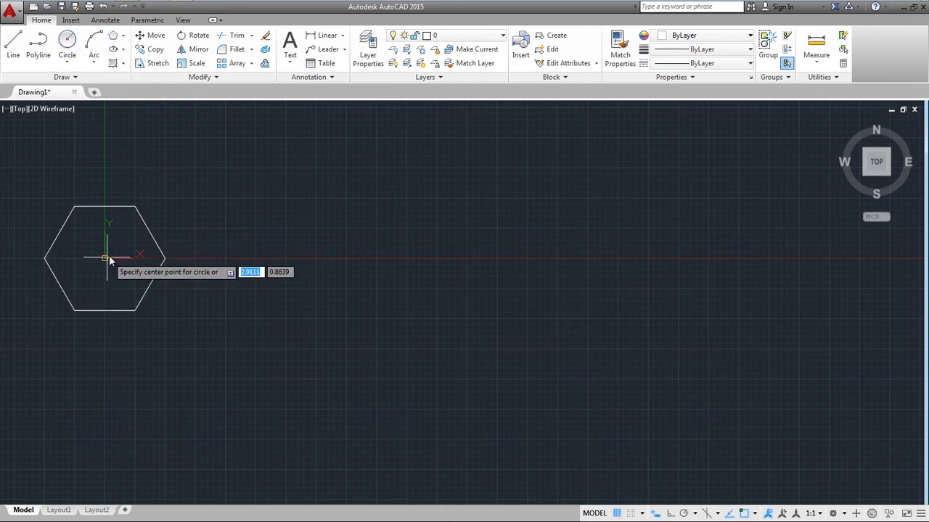
text(0)
key(Tab)
text(0)
key(Return)
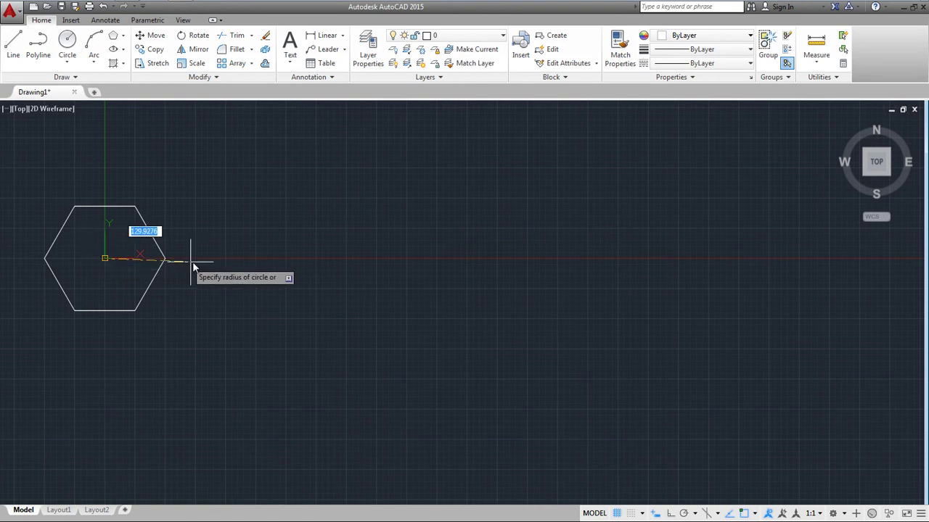
text(100)
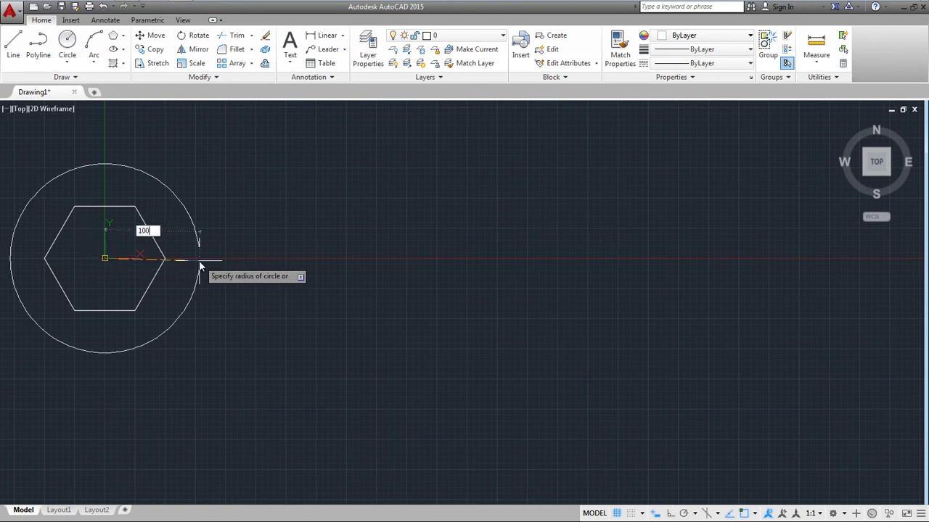
key(Return)
scroll(42, 249, up, 2)
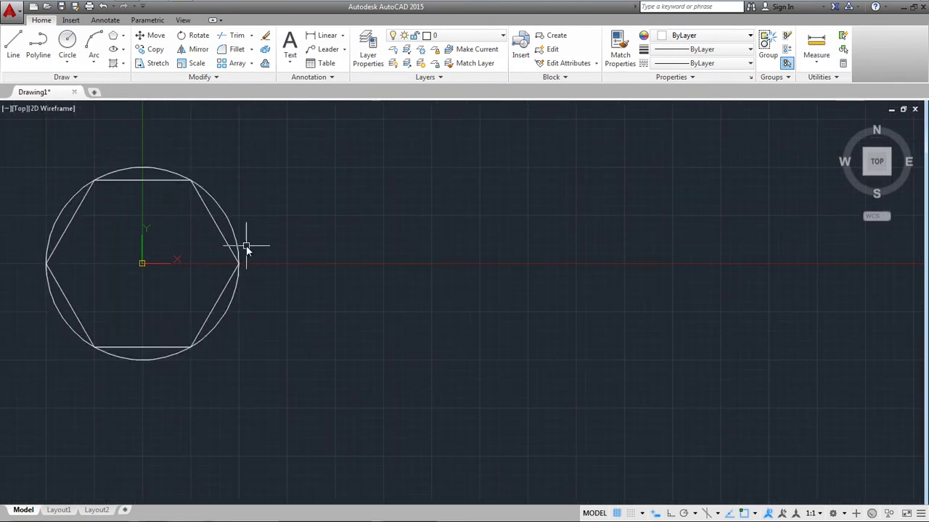
Step: Change the circle's colour to red and clear the selection
click(229, 216)
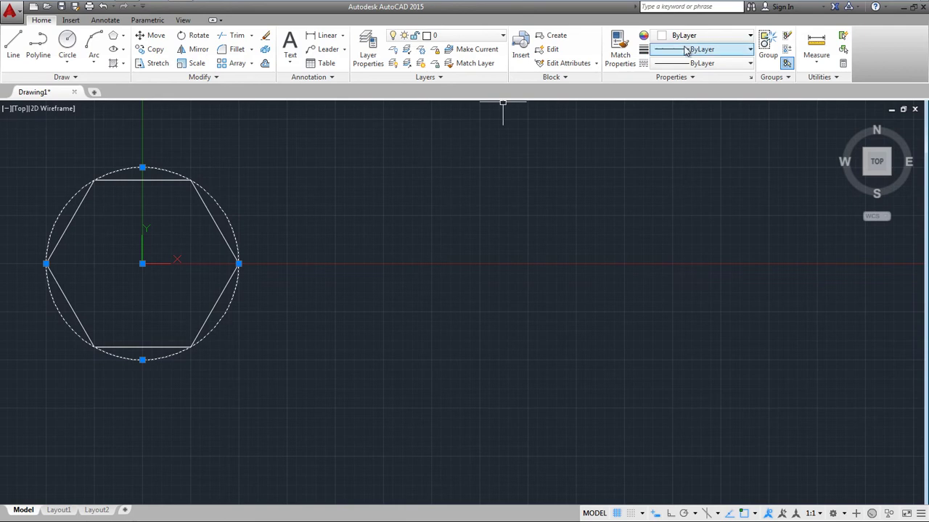
click(662, 155)
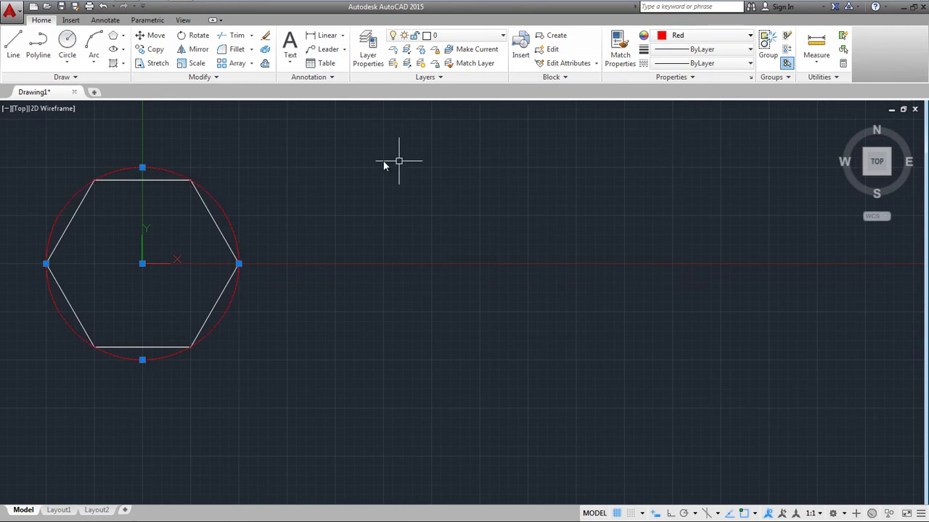
key(Escape)
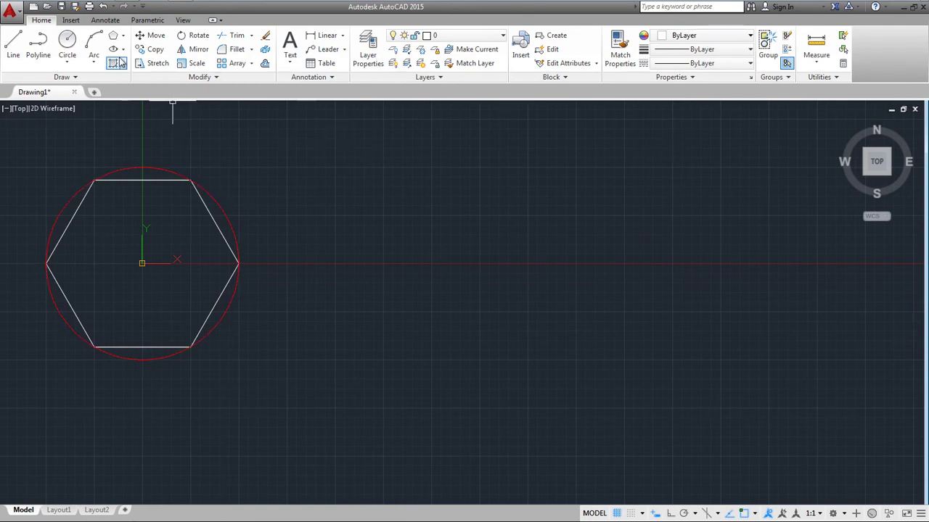
Step: Draw a six-sided polygon centred at the origin, circumscribed about the circle with radius 100
click(114, 38)
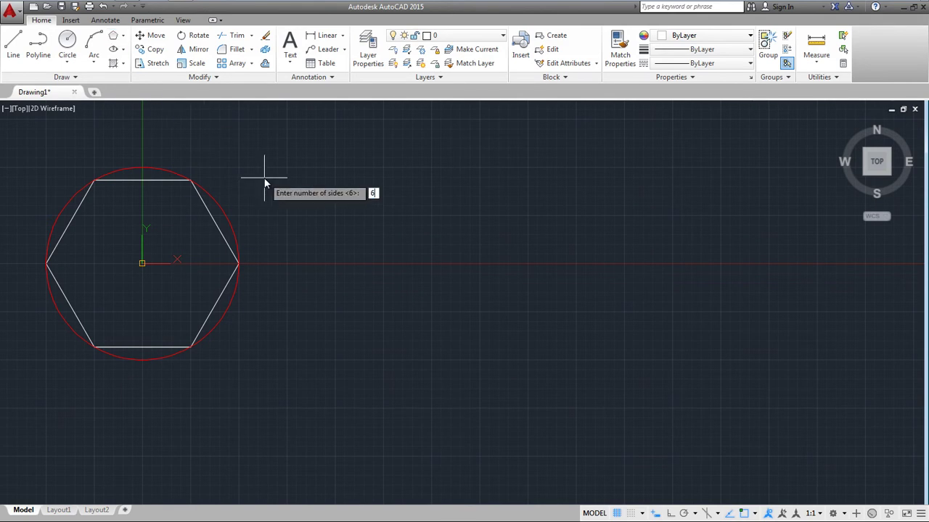
key(Return)
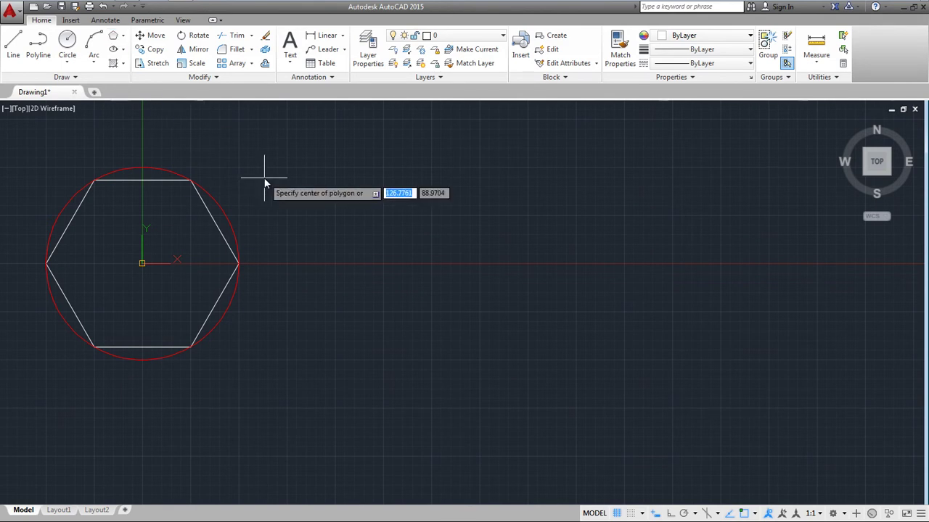
click(142, 264)
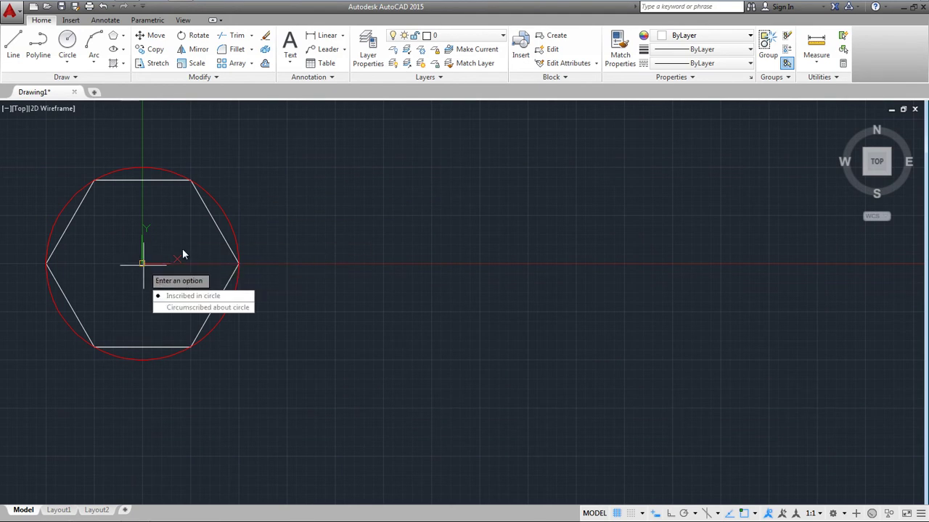
click(186, 308)
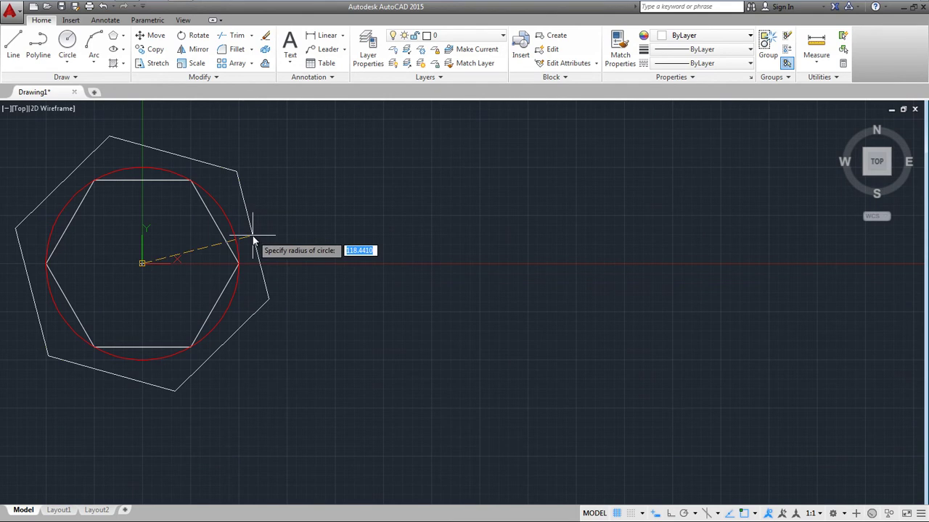
text(100)
key(Return)
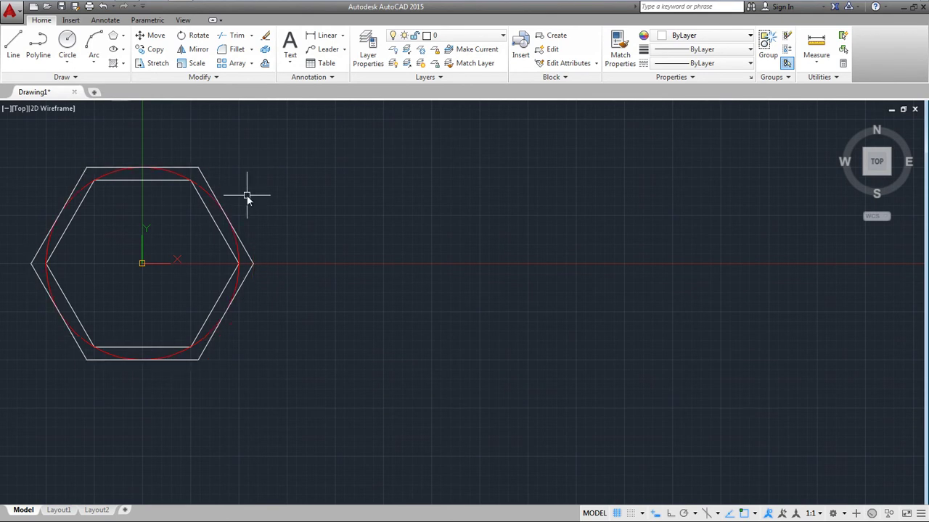
Step: Select the outer and inner hexagons in turn, ending with the outer hexagon selected
click(123, 36)
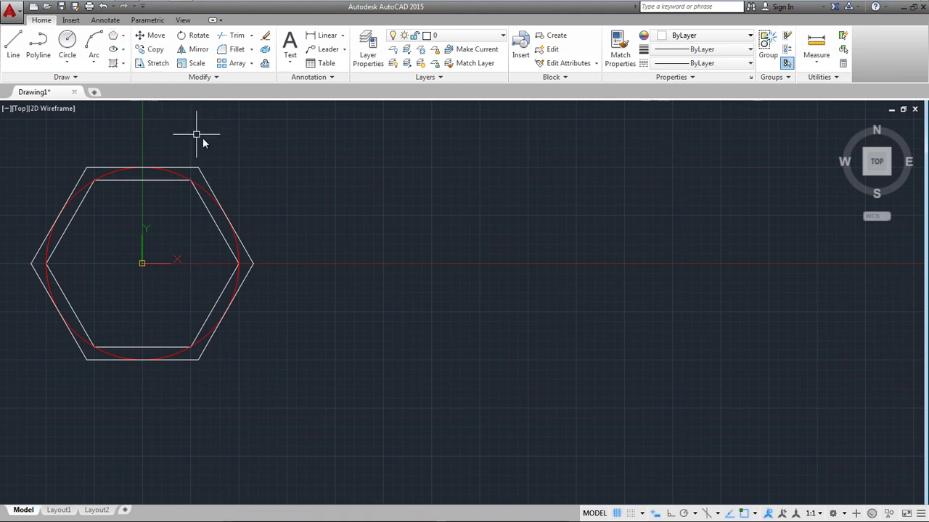
click(207, 179)
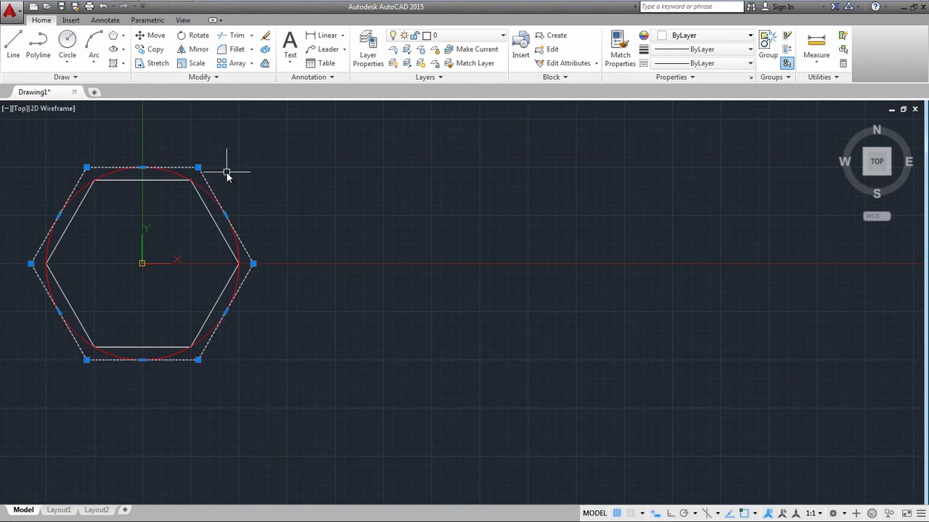
key(Escape)
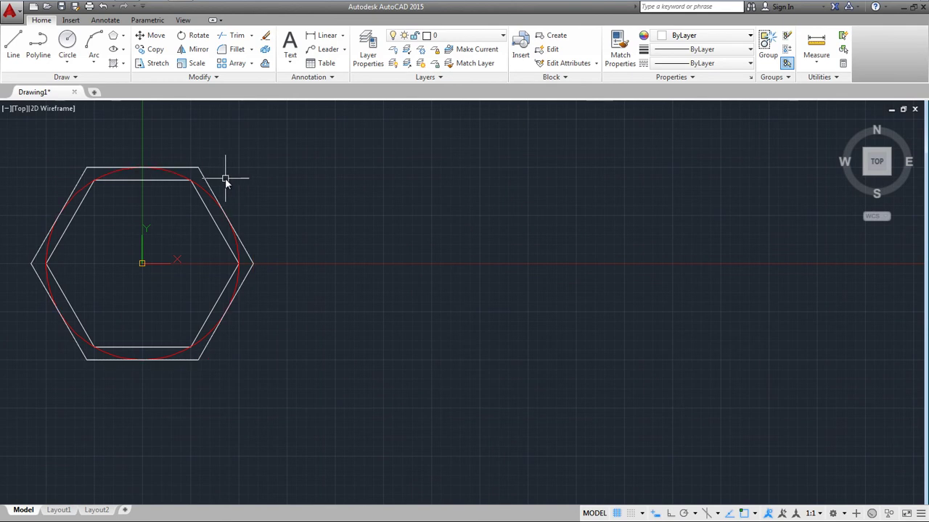
click(166, 181)
key(Escape)
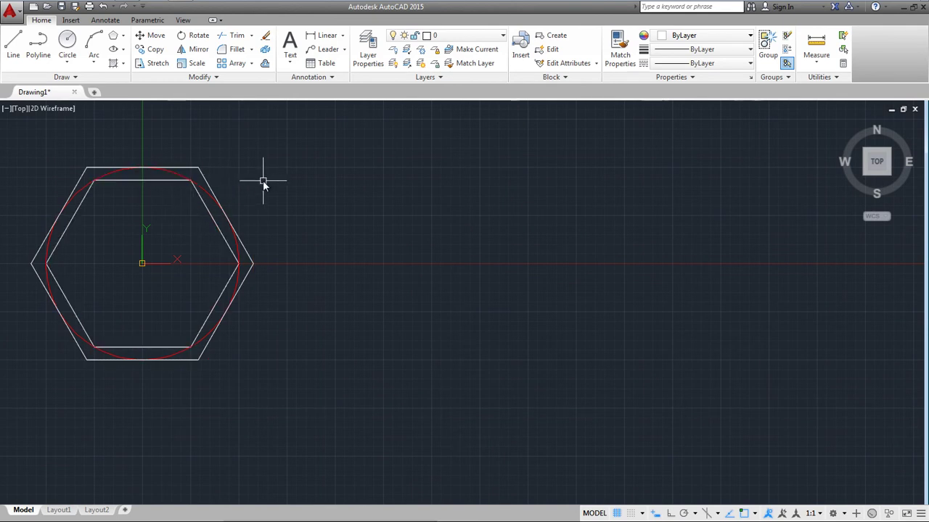
click(204, 176)
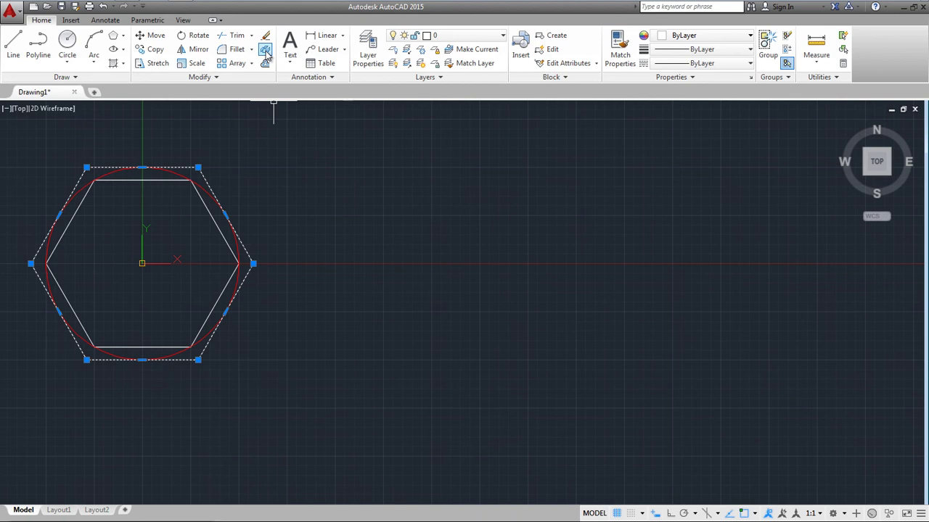
Step: Explode the outer hexagon and check that its edges now select as separate lines
click(265, 51)
click(210, 182)
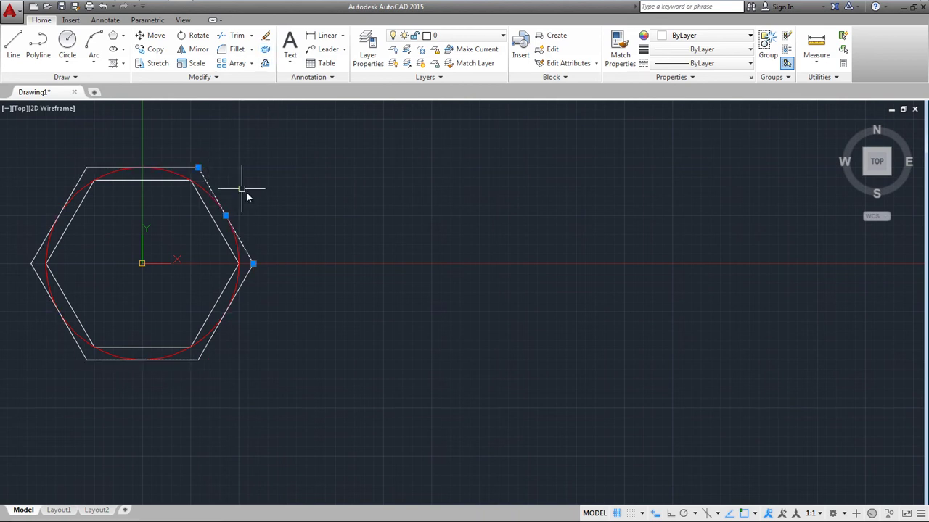
click(190, 174)
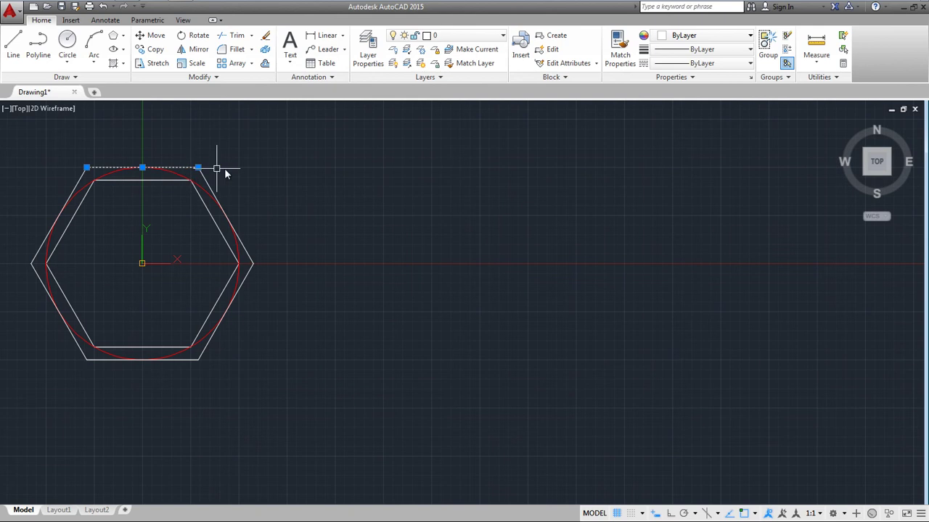
key(Escape)
click(85, 178)
key(Escape)
click(42, 283)
key(Escape)
click(100, 361)
key(Escape)
middle_drag(339, 362, 471, 351)
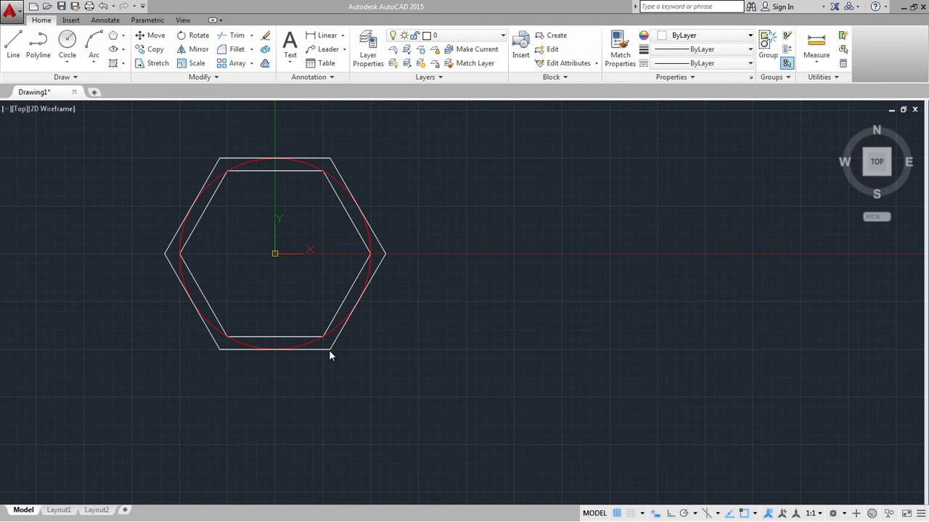
Step: Draw a regular pentagon right of the hexagons on a horizontal bottom edge 125 units long
click(116, 36)
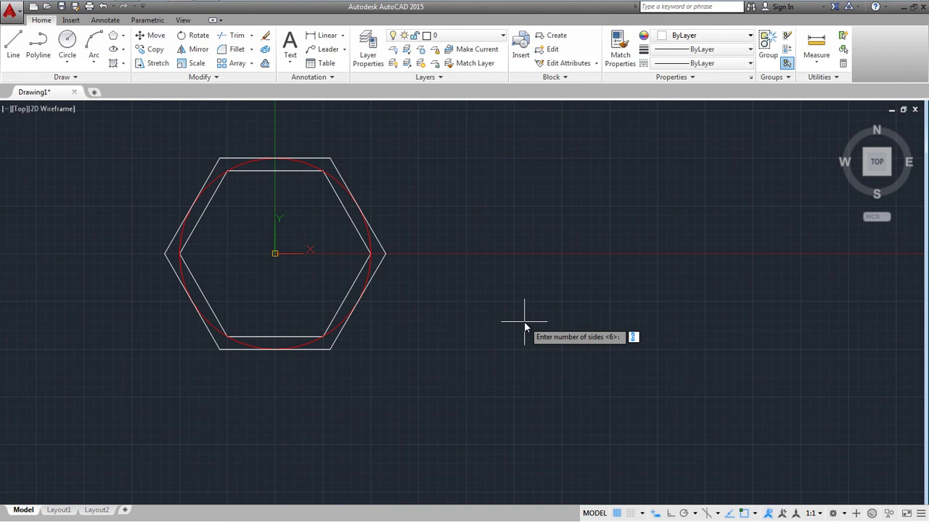
text(6)
key(Return)
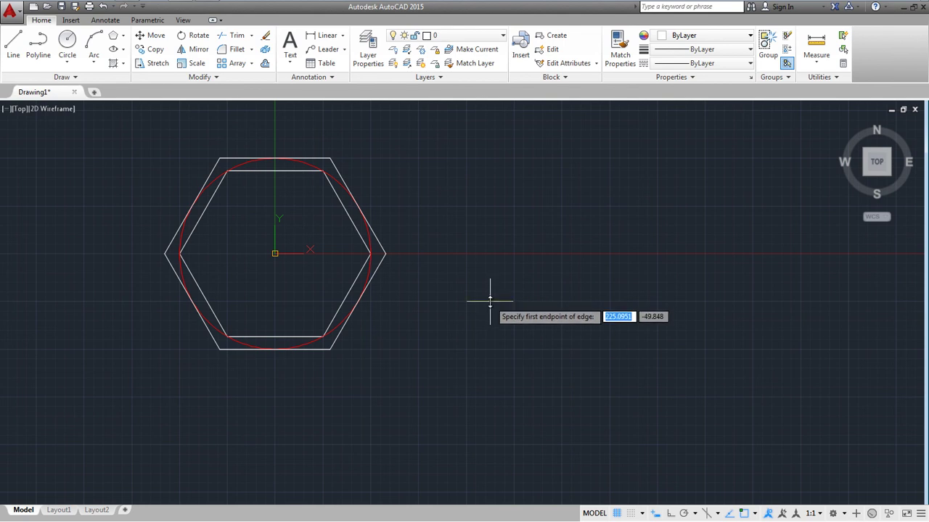
click(490, 300)
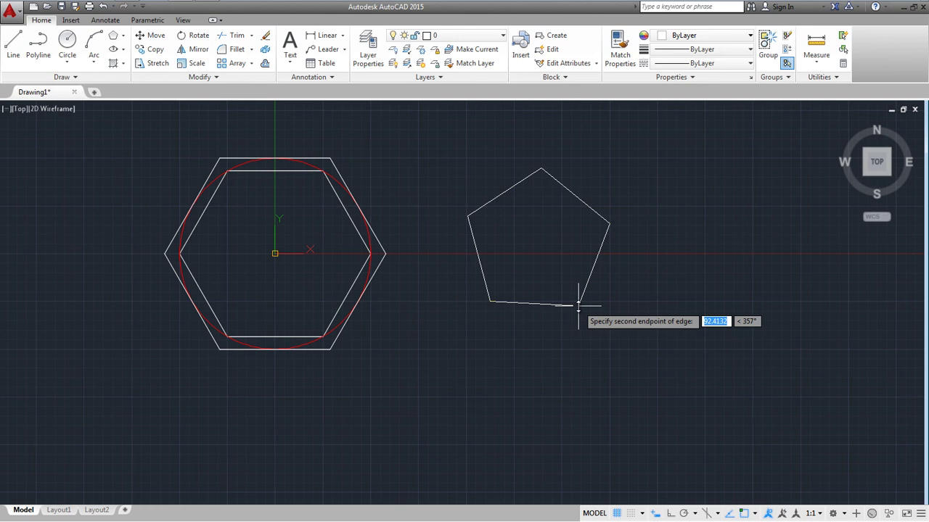
text(125)
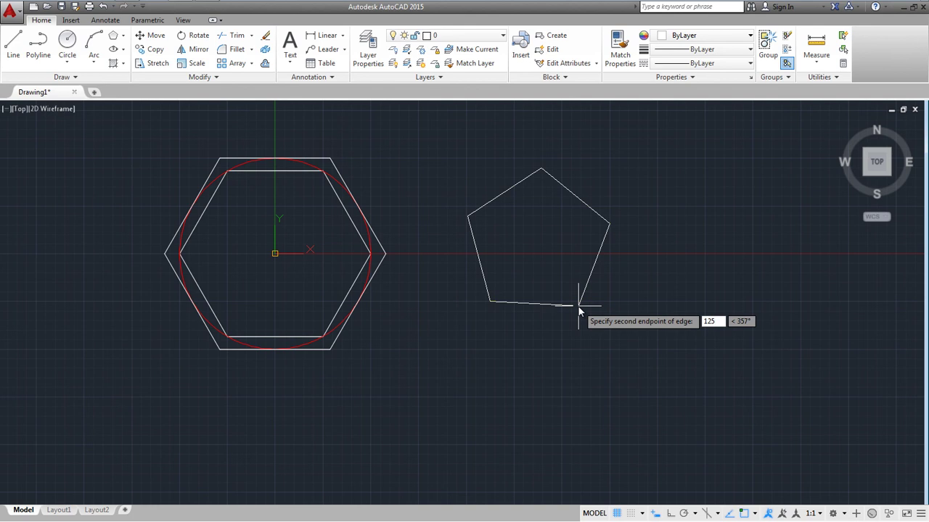
key(Tab)
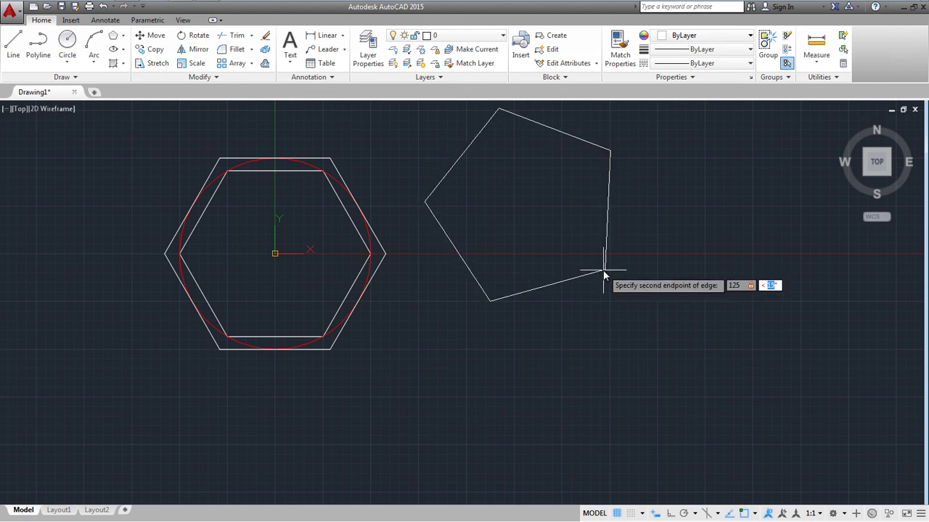
text(0)
key(Return)
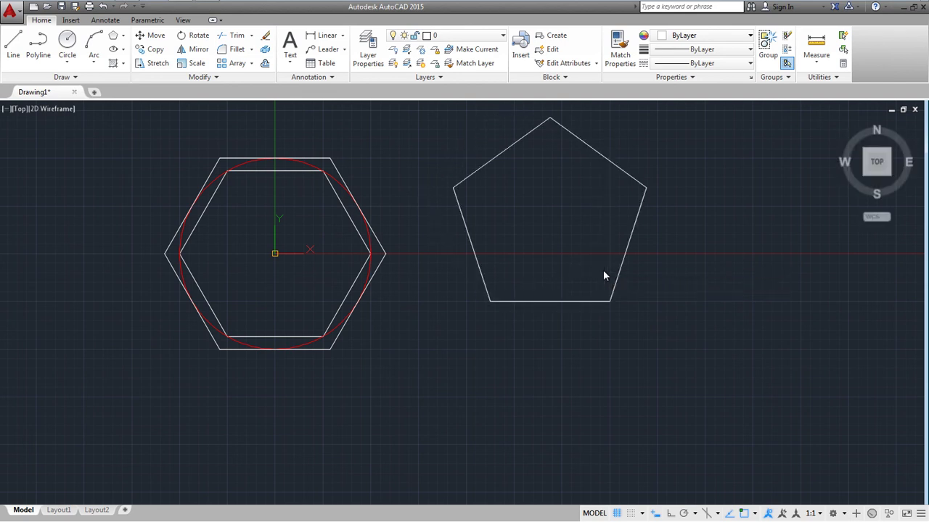
click(323, 34)
click(491, 303)
click(610, 301)
click(576, 317)
scroll(566, 321, up, 5)
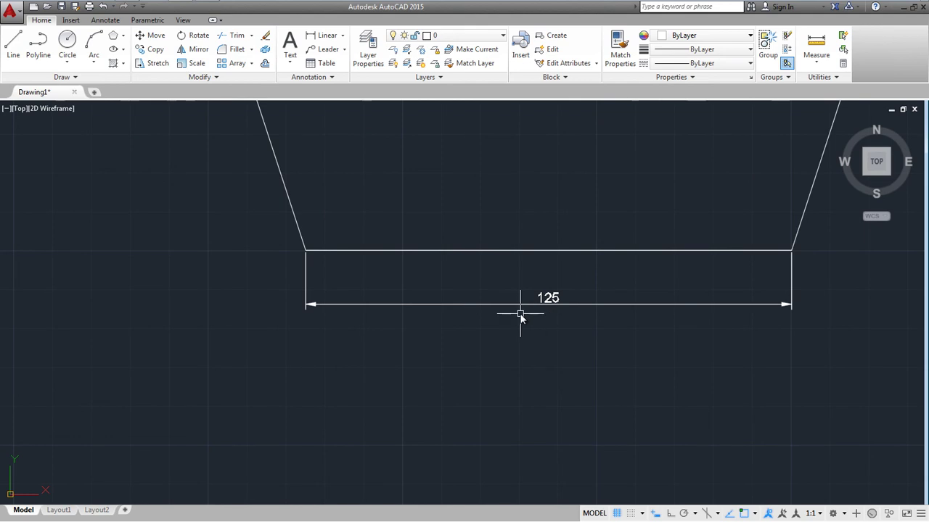
click(533, 305)
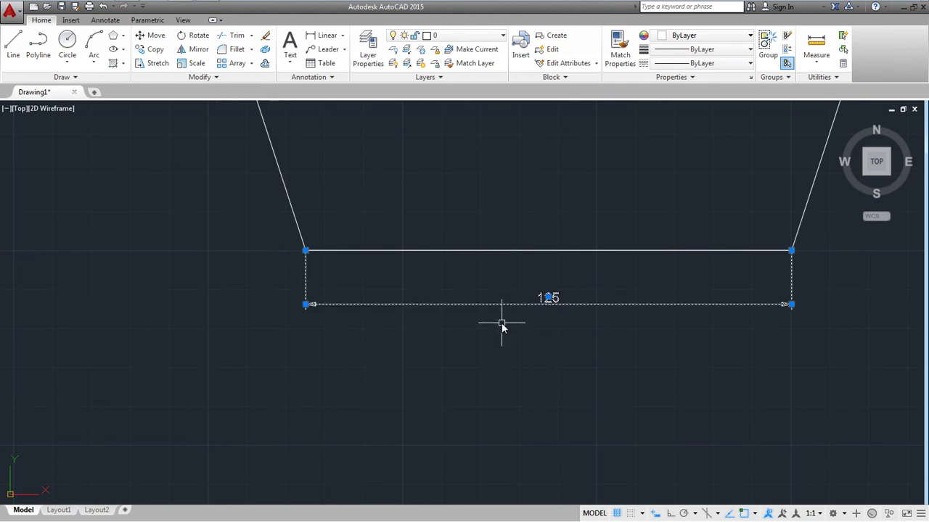
key(Delete)
scroll(521, 338, down, 5)
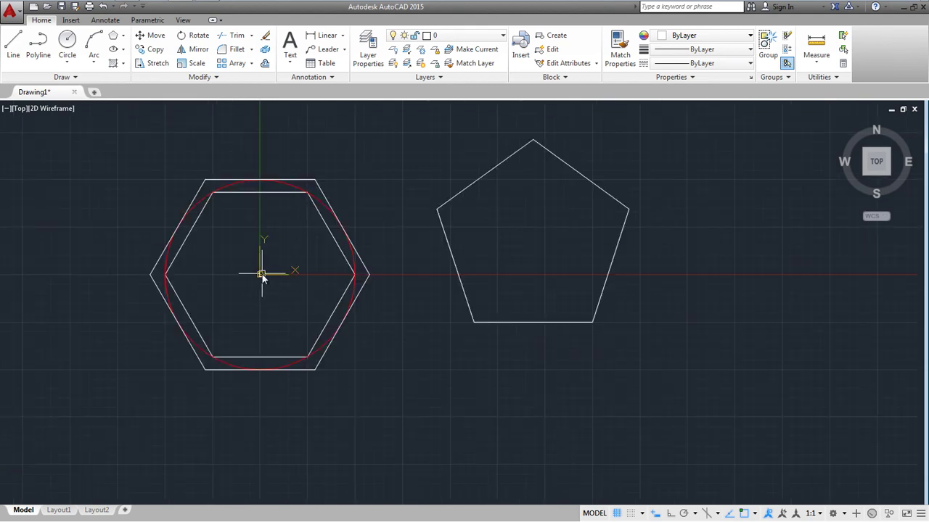